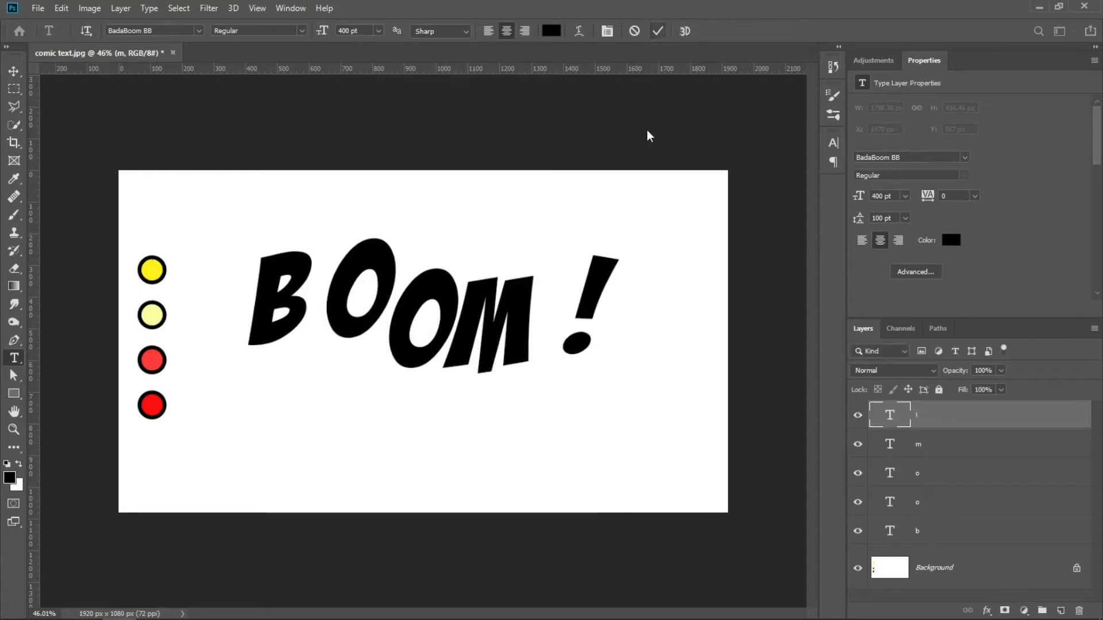
- Reposition the B, both O's, the M and the exclamation mark so the letters of BOOM! stand spaced out in one row
left_click(16, 72)
left_click_drag(273, 301, 269, 326)
left_click_drag(341, 313, 334, 347)
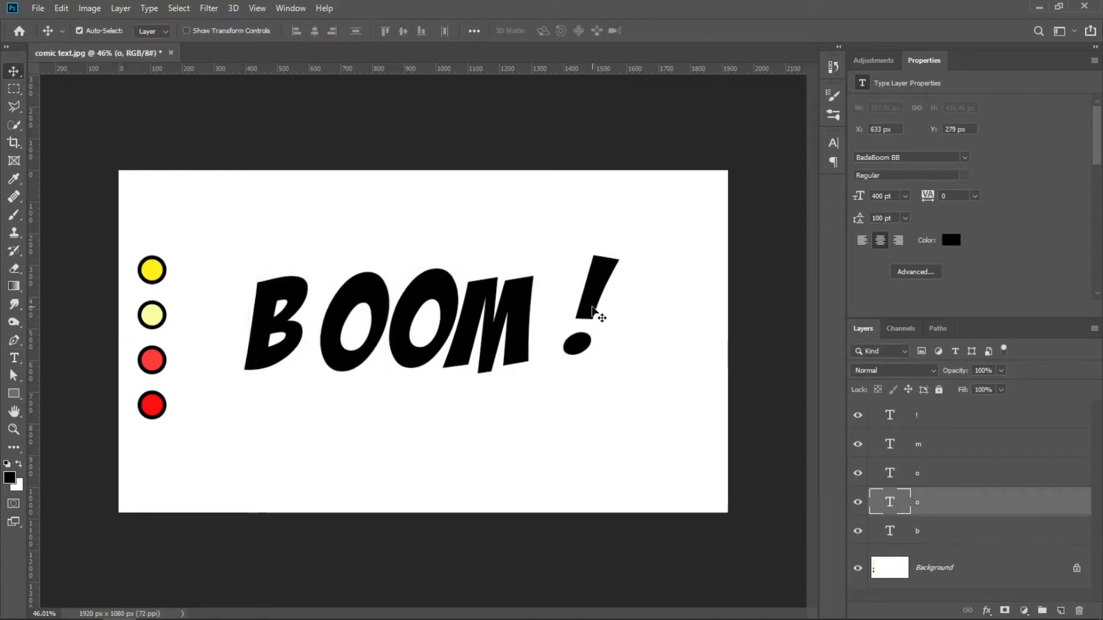
left_click_drag(598, 312, 627, 316)
left_click_drag(529, 327, 563, 329)
left_click_drag(449, 321, 457, 326)
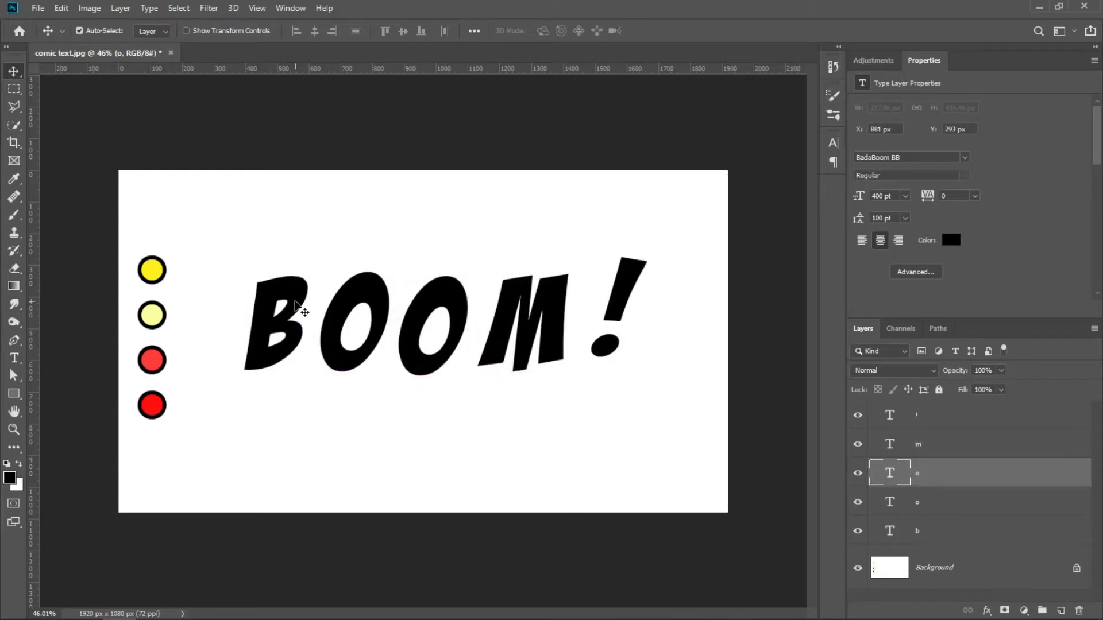
- Add a gradient overlay to the B and set its gradient's start stop to the bright yellow sampled from the canvas swatch
left_click(303, 311)
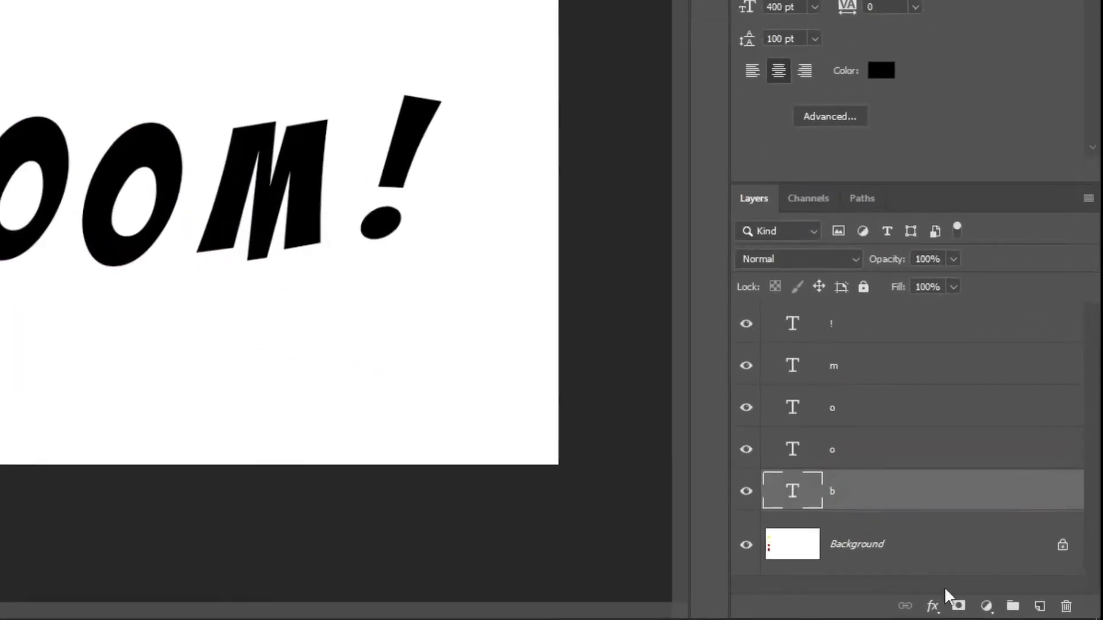
left_click(933, 606)
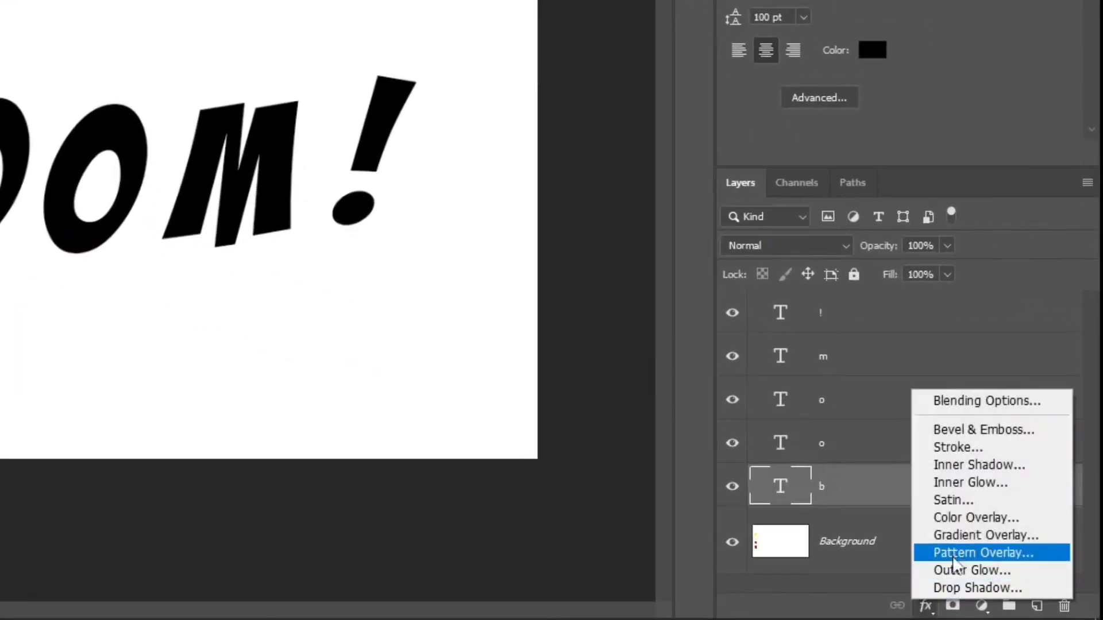
left_click(960, 540)
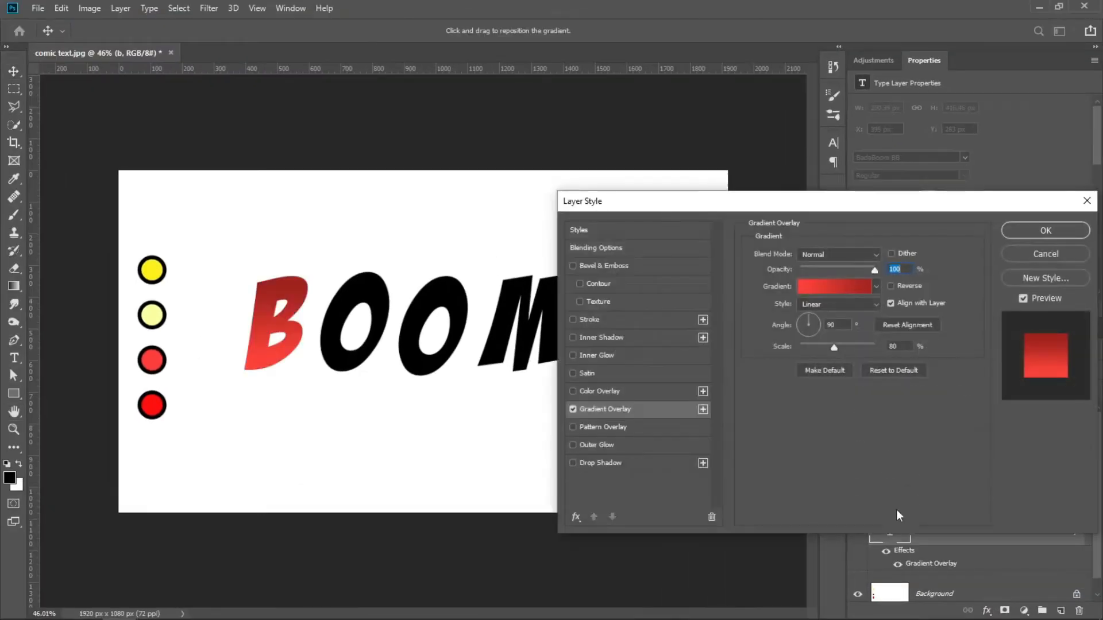
left_click_drag(776, 207, 665, 204)
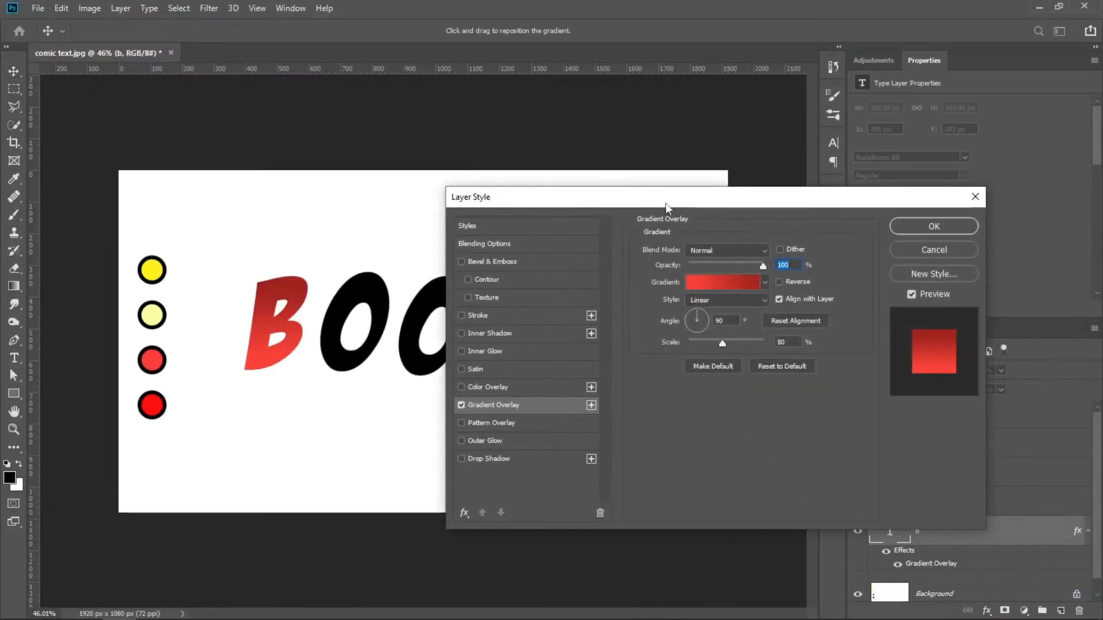
left_click(698, 284)
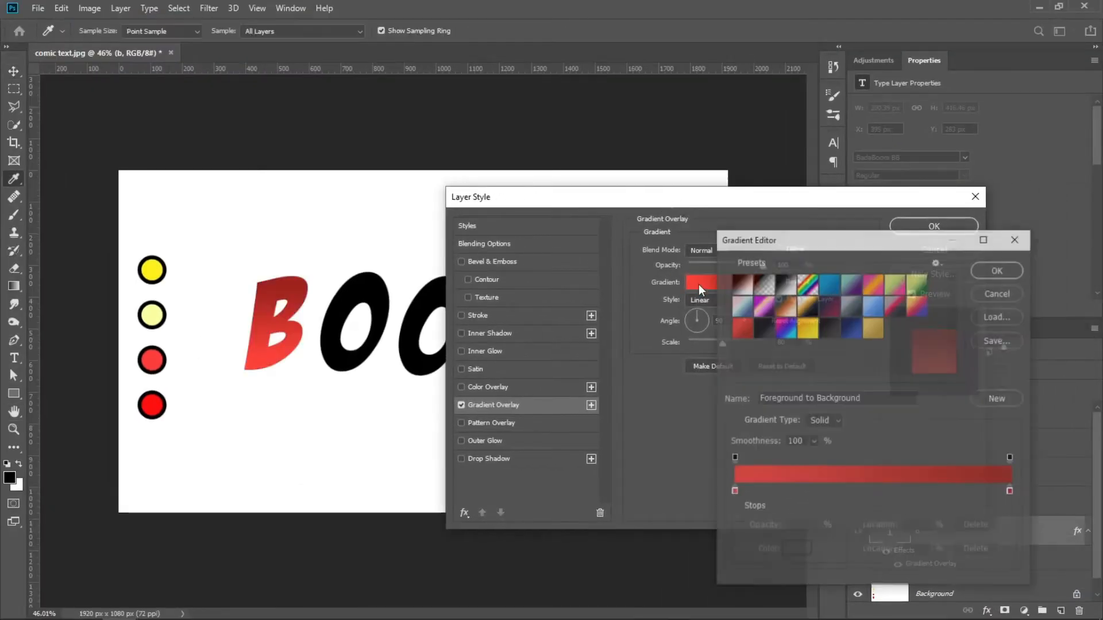
double_click(733, 492)
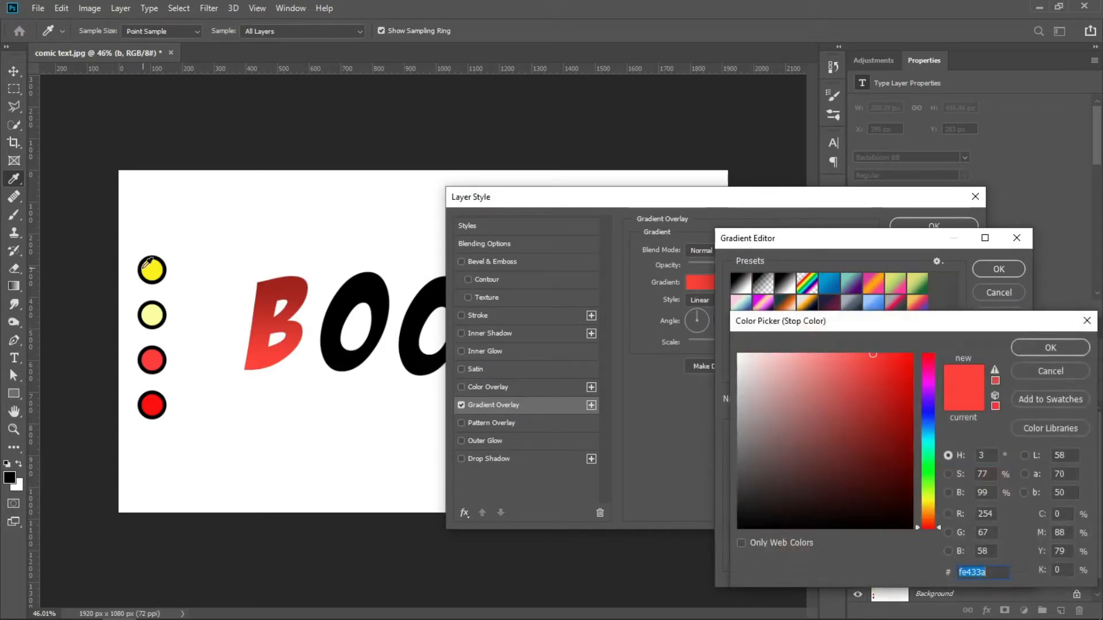
left_click(154, 267)
left_click(1031, 349)
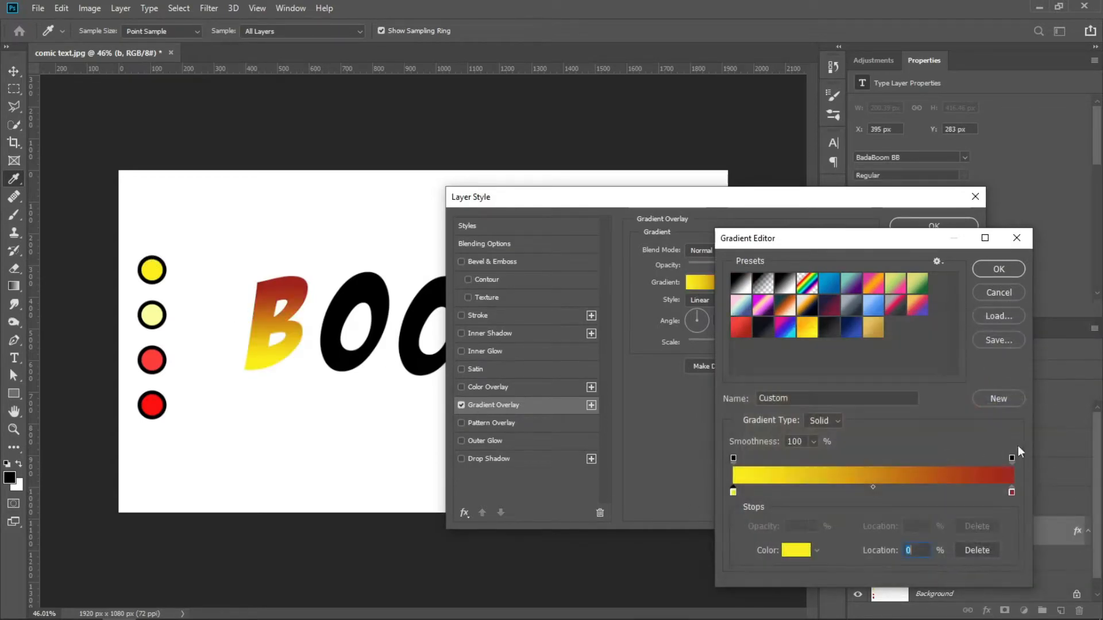
- Set the gradient's end stop to the pale yellow sampled from the canvas swatch and set the overlay angle to 120°
double_click(1011, 492)
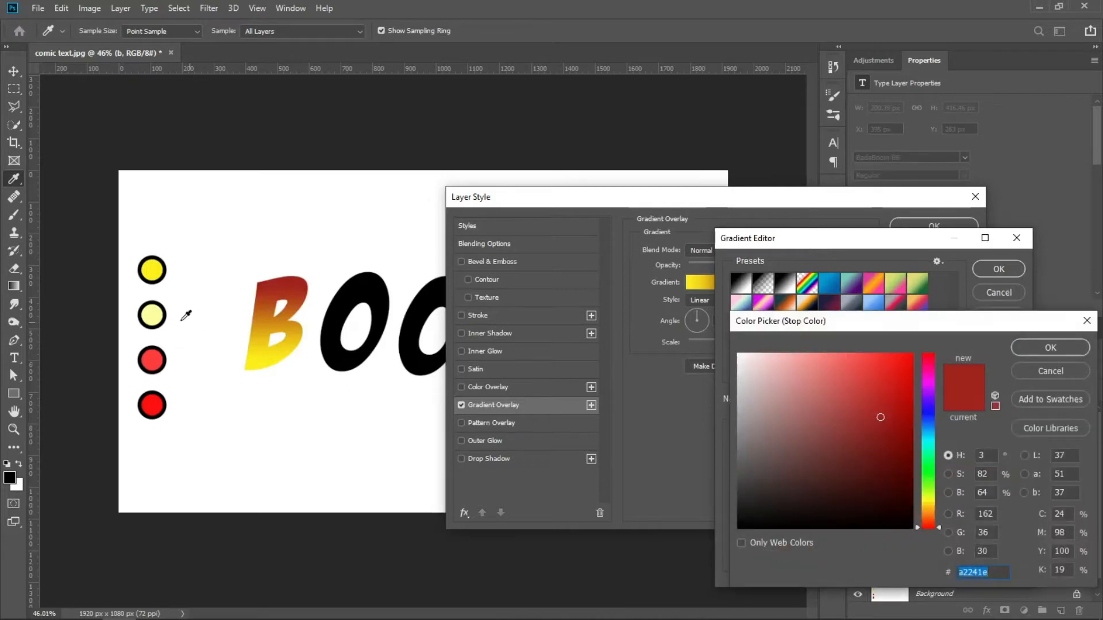
left_click(153, 316)
left_click(1042, 347)
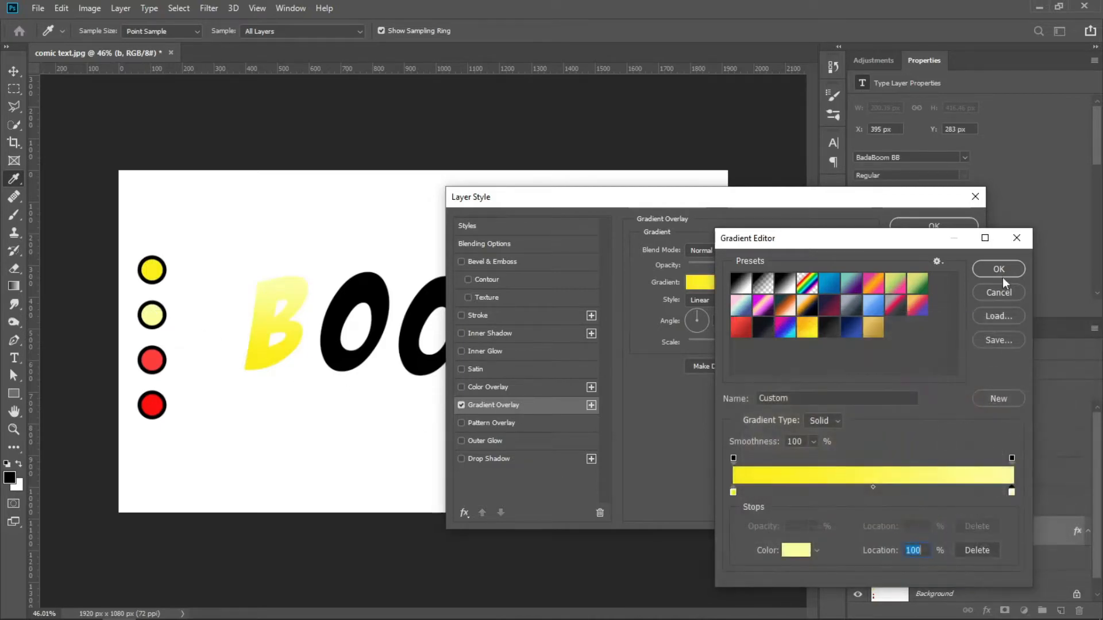
left_click(999, 270)
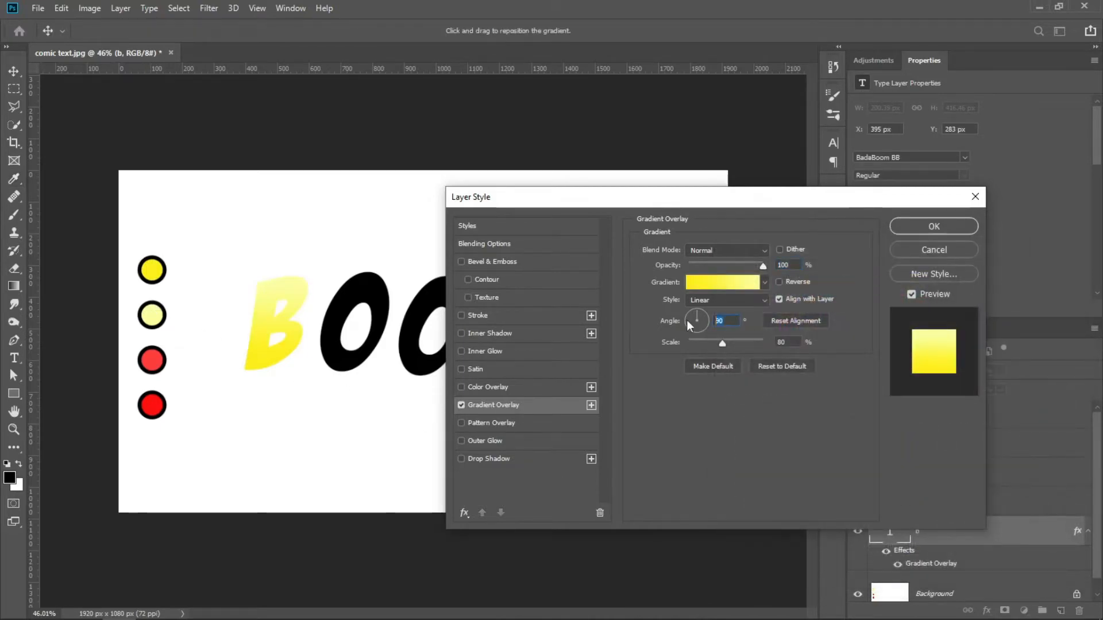
type("120")
- Add a black stroke to the B with a size of 10 px and its position set to Outside
left_click(512, 315)
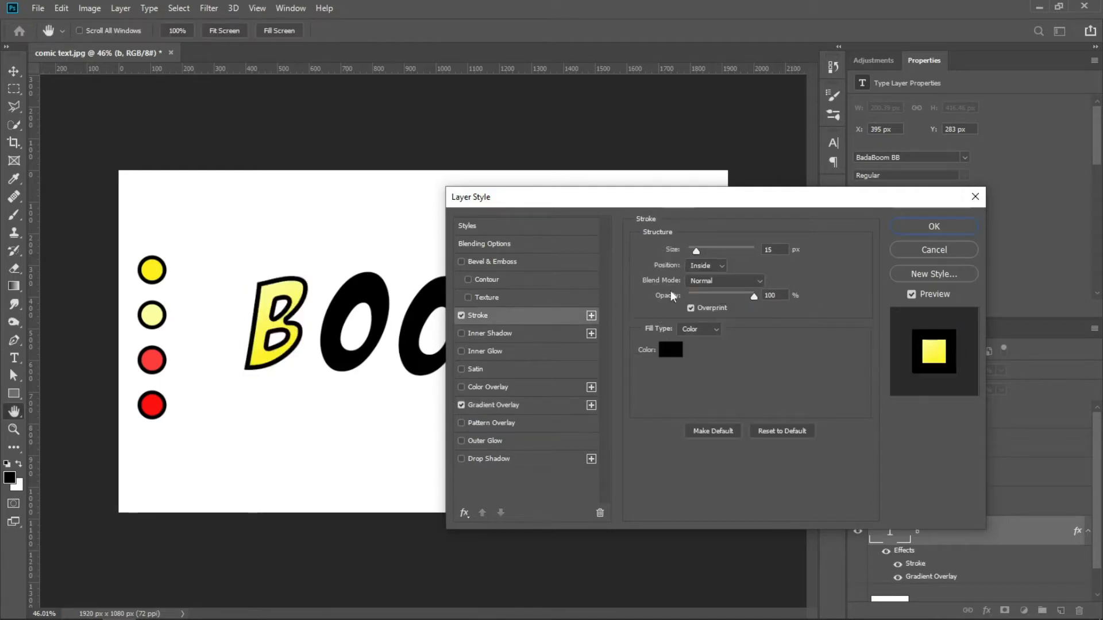
left_click_drag(770, 247, 762, 247)
type("10")
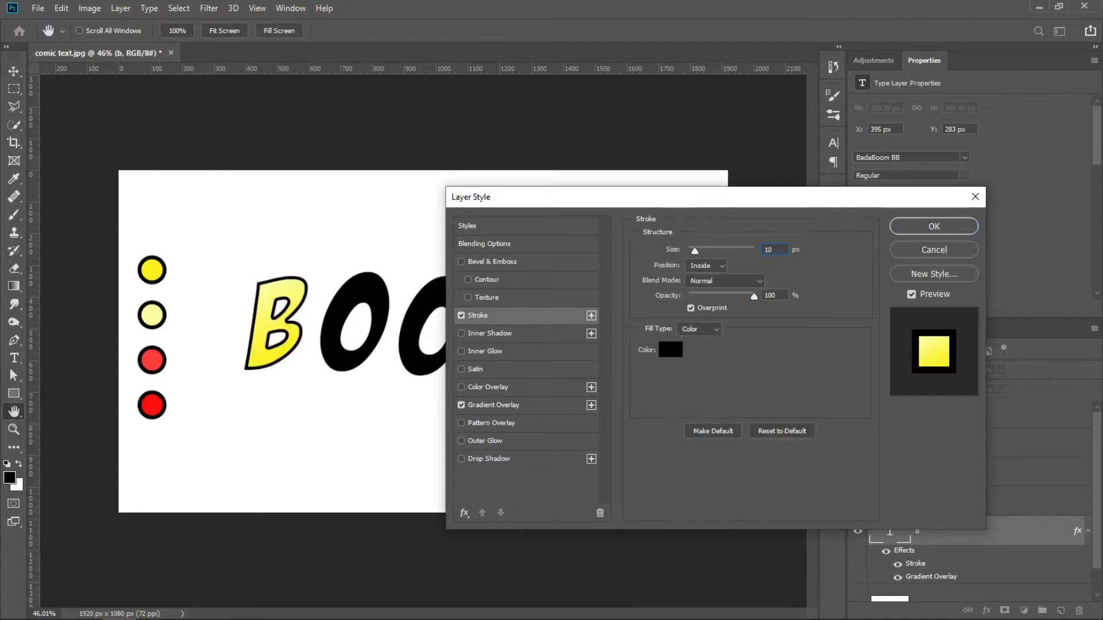
left_click(715, 265)
left_click(714, 277)
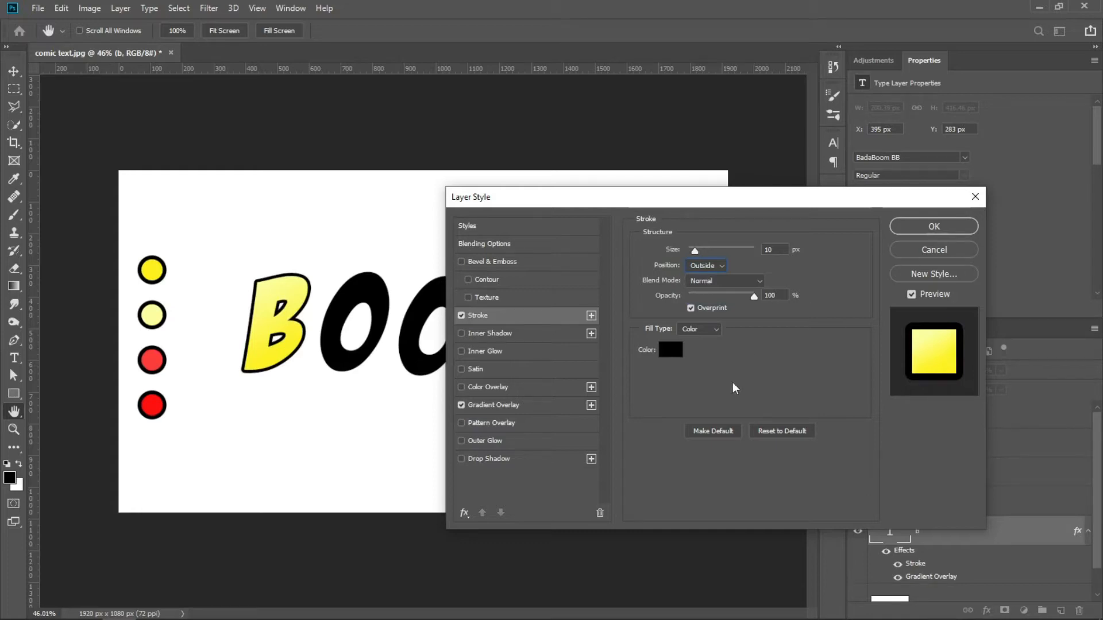
- Add a drop shadow to the B with a 120° angle, 45 px distance and 2 px size, and apply the layer style
left_click(517, 460)
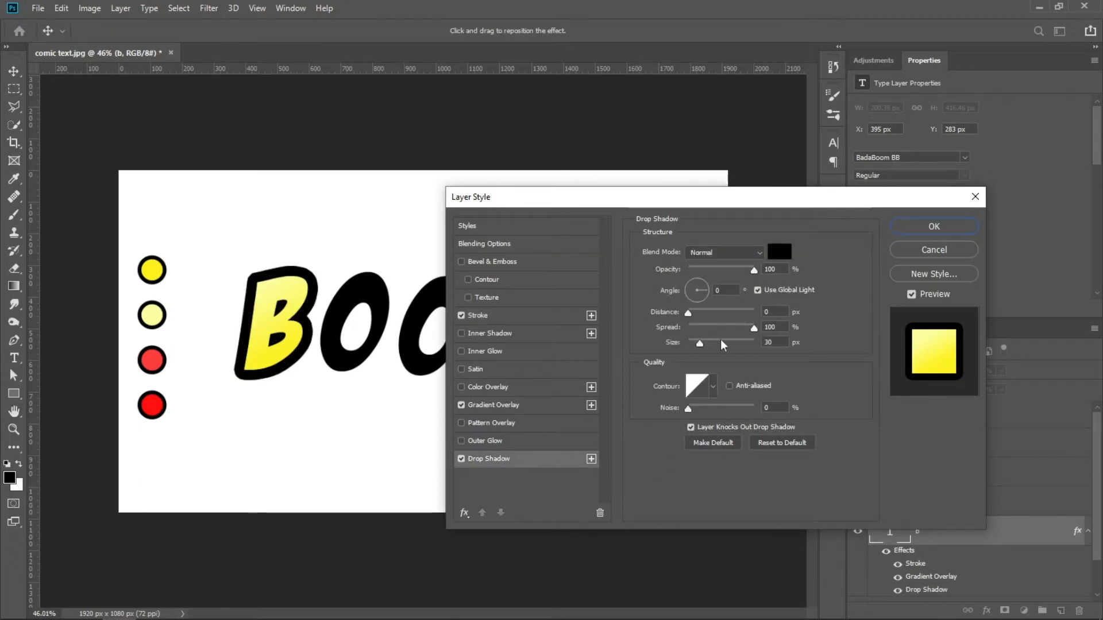
left_click(722, 290)
type("1")
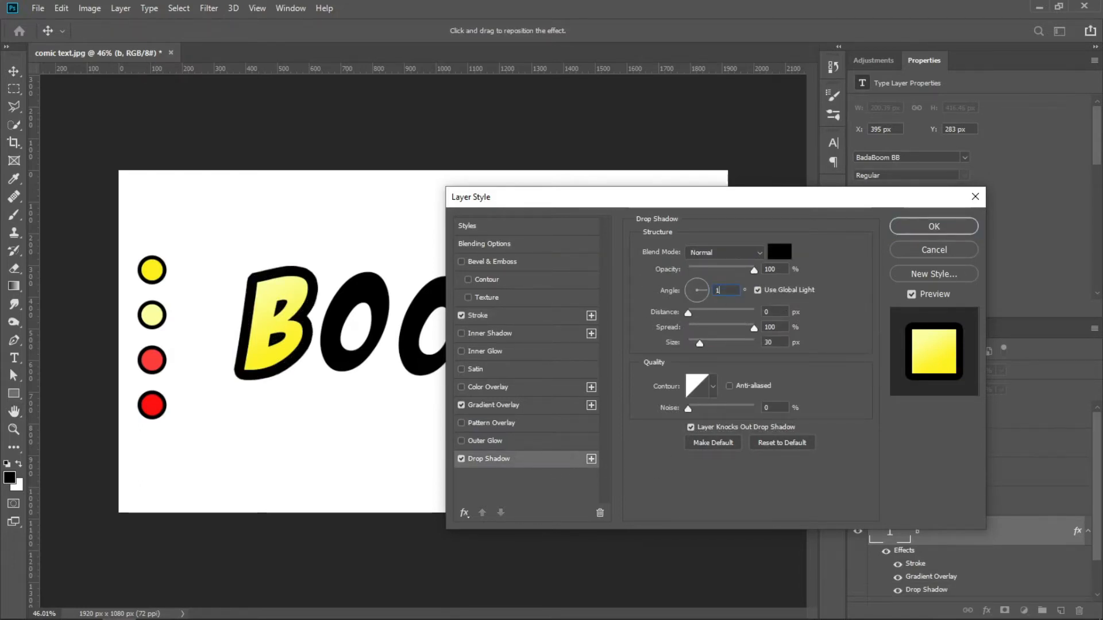
type("20")
left_click_drag(688, 313, 712, 319)
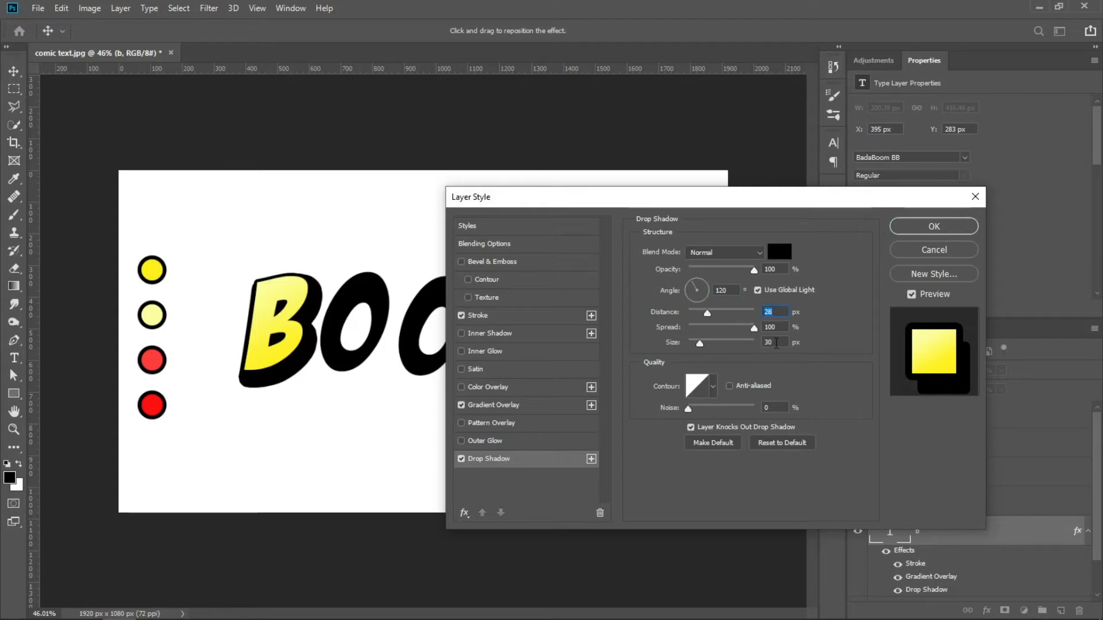
type("2")
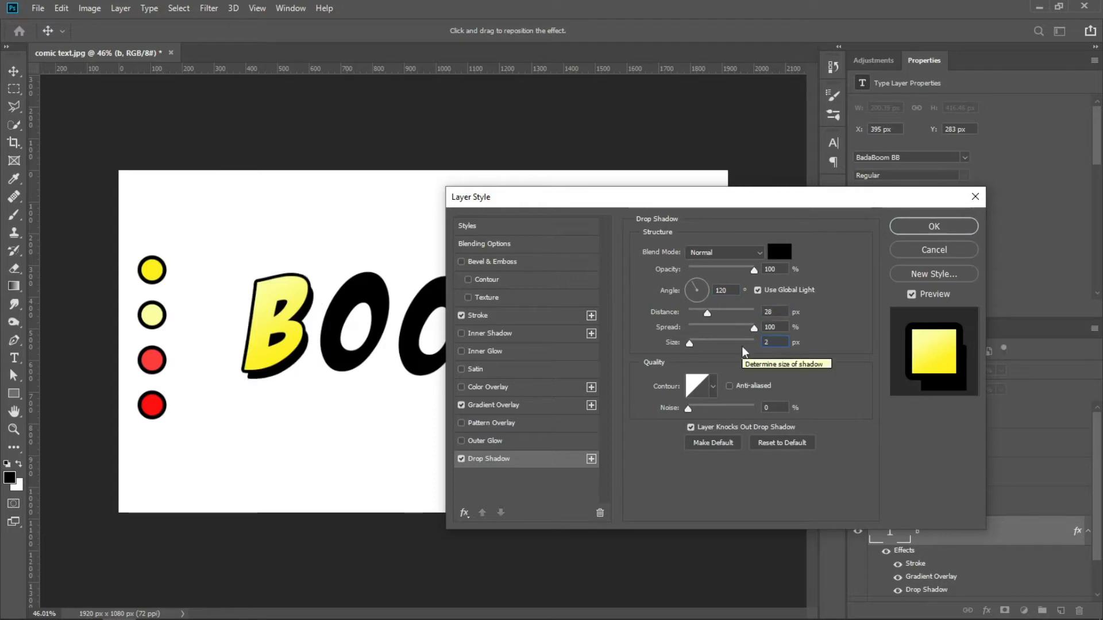
left_click_drag(708, 313, 720, 314)
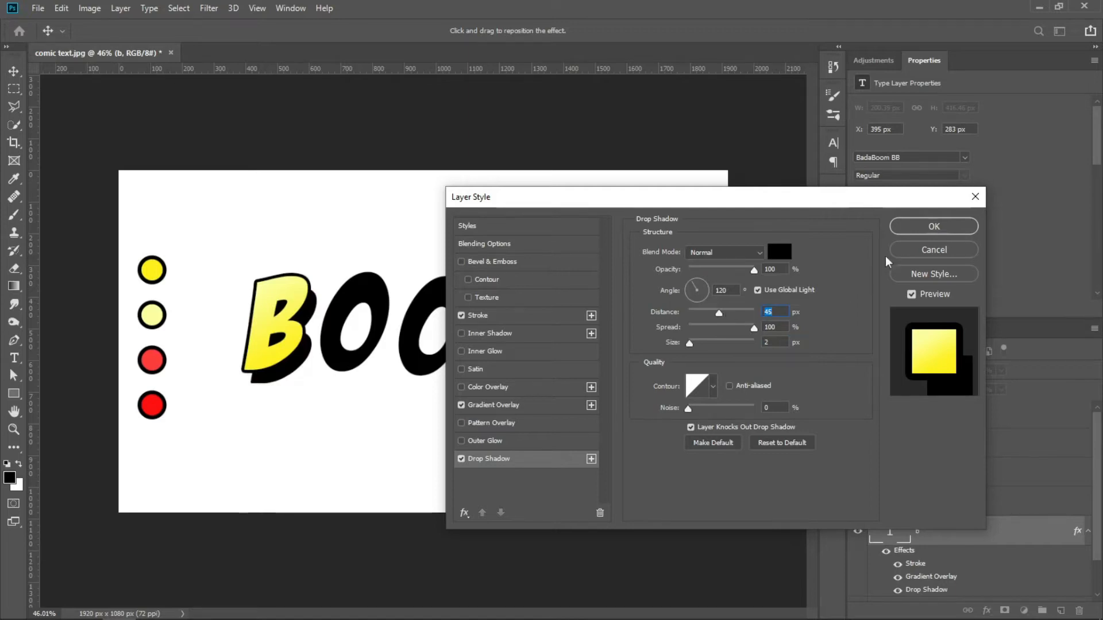
left_click(925, 227)
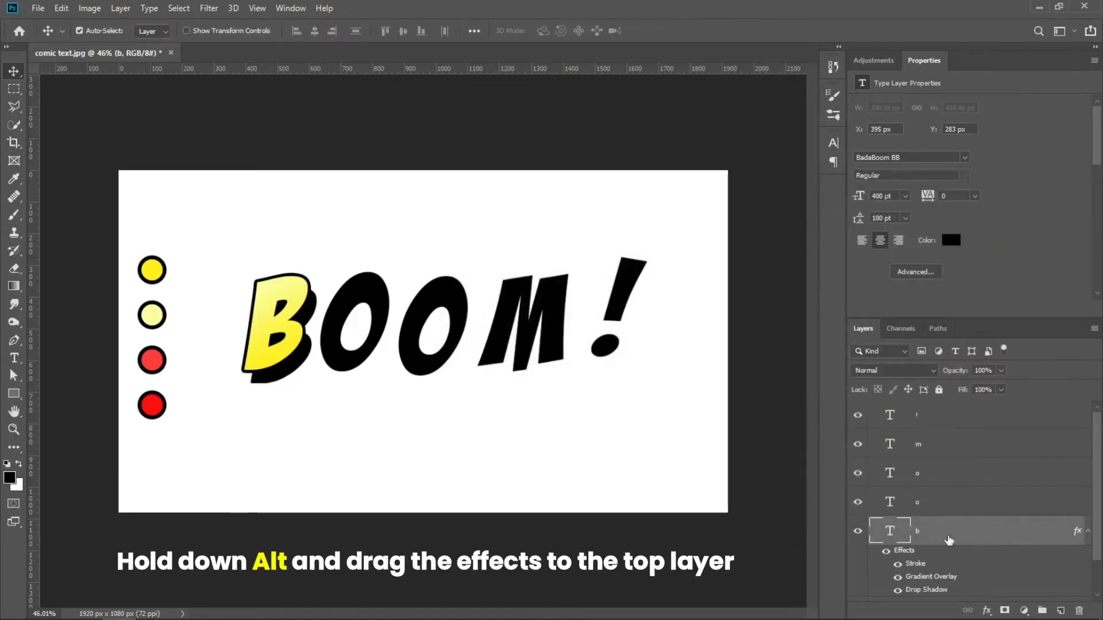
- Copy the B's layer effects to the other letter layers and bring the B and the first O close together
left_click_drag(909, 556, 898, 423)
left_click_drag(315, 327, 324, 355)
- Rotate the first O counterclockwise to about -6.13° with Free Transform and apply it
key("ctrl")
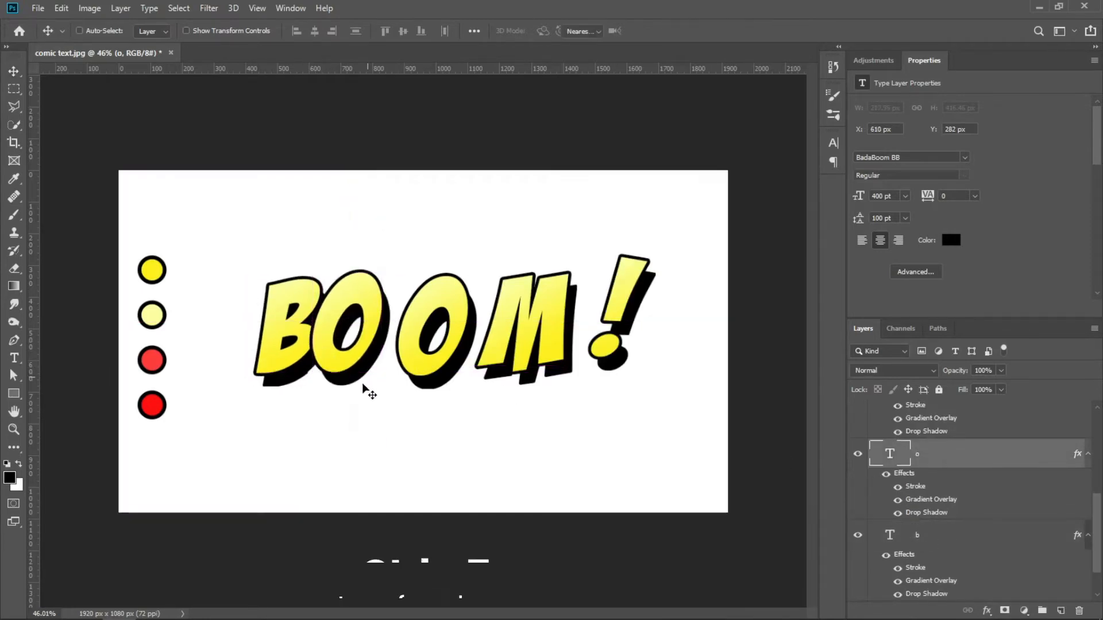
key("ctrl+t")
left_click_drag(397, 399, 409, 394)
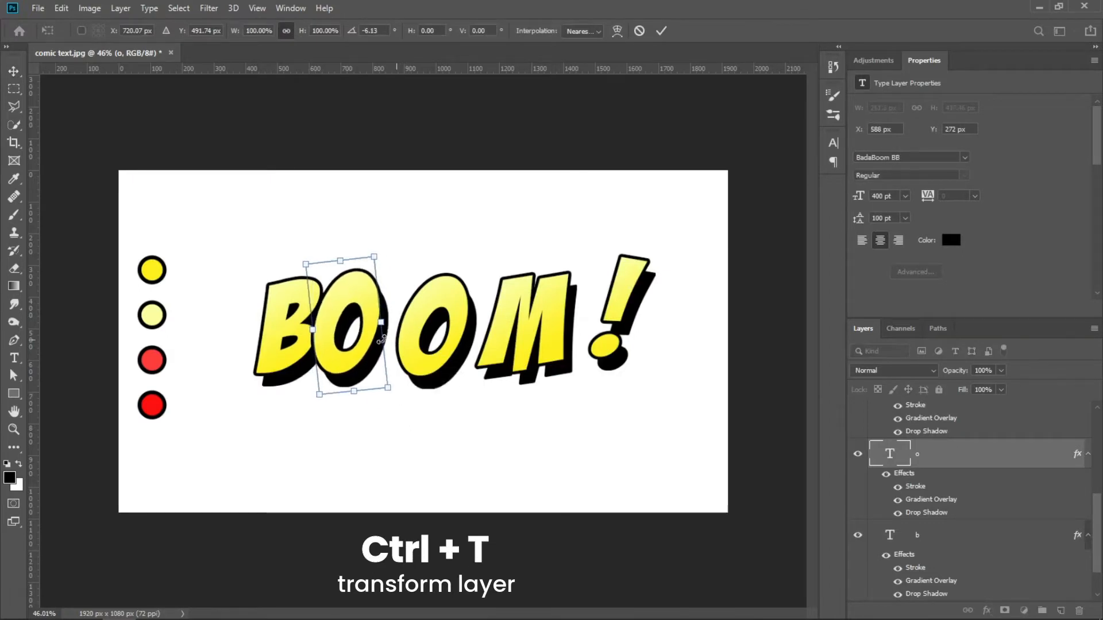
left_click(661, 30)
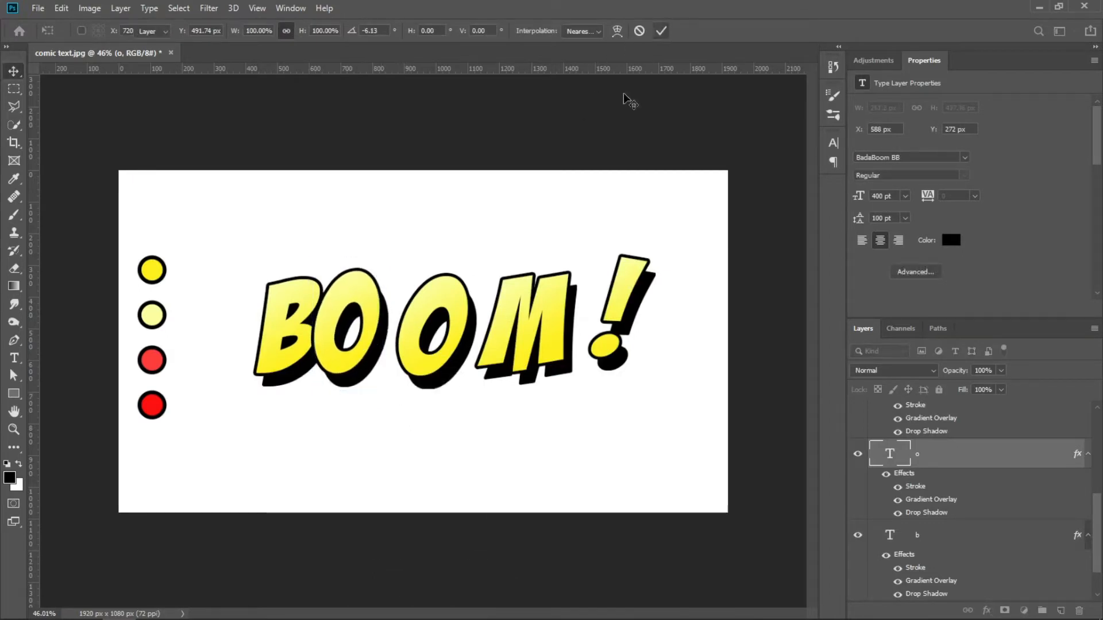
- Move the second O, the M and the exclamation mark leftward so each slightly overlaps the letter before it
left_click_drag(431, 362, 408, 360)
left_click_drag(499, 331, 454, 330)
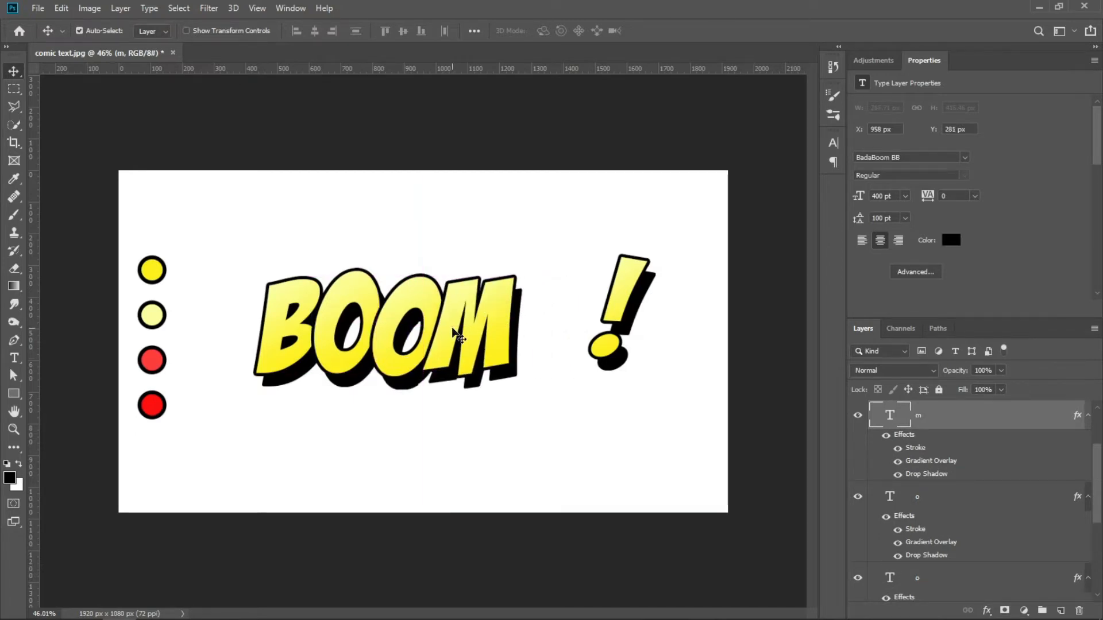
left_click_drag(609, 304, 534, 320)
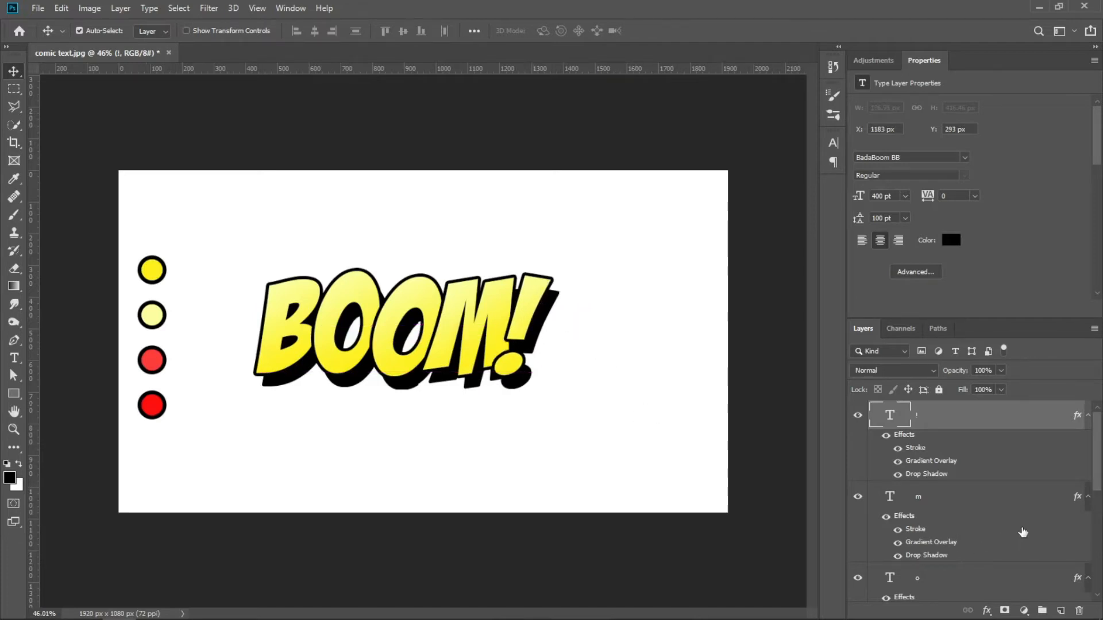
- Select all five letter layers, shift the whole word right toward the canvas centre and link the layers
scroll(1022, 532, "down", 3)
left_click(977, 500, "shift")
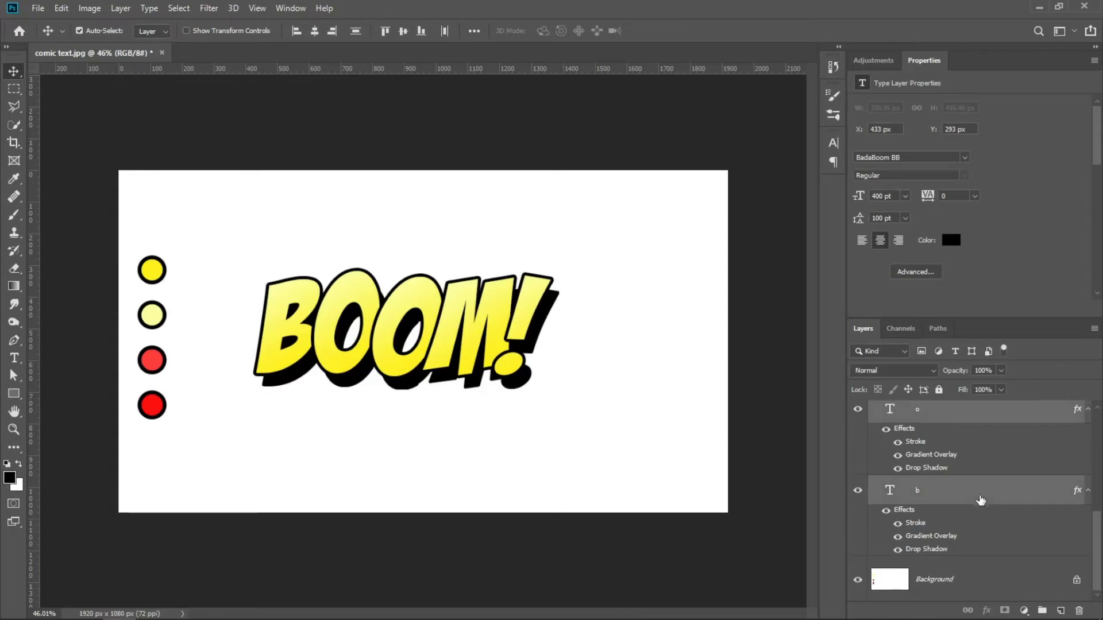
left_click_drag(527, 323, 545, 323)
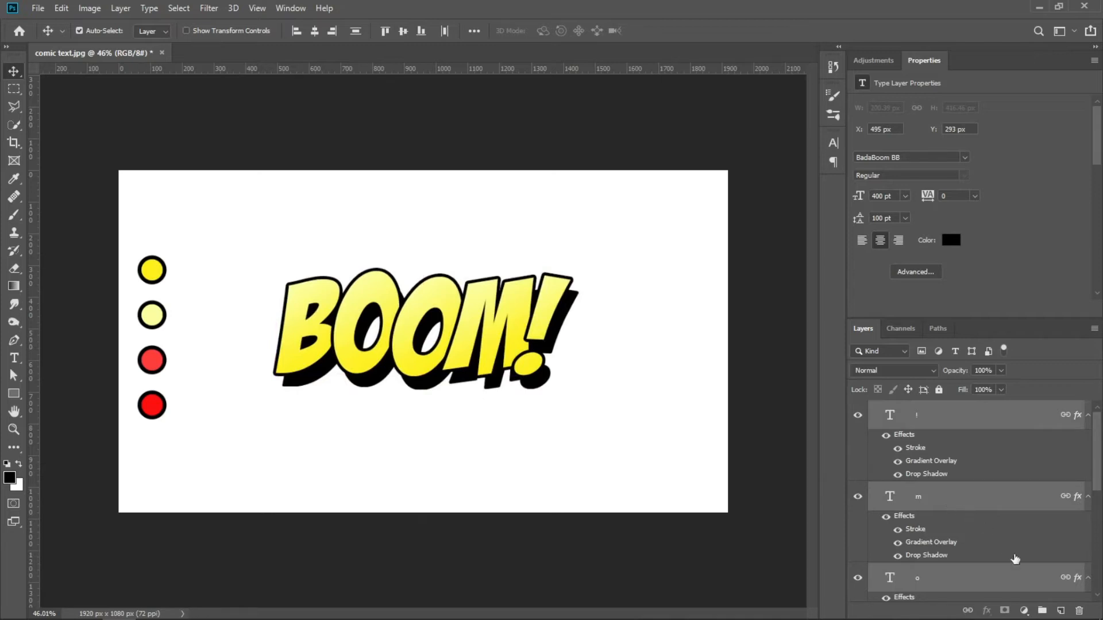
- Put the linked letter layers into a group and collapse that group in the layer list
left_click(1042, 611)
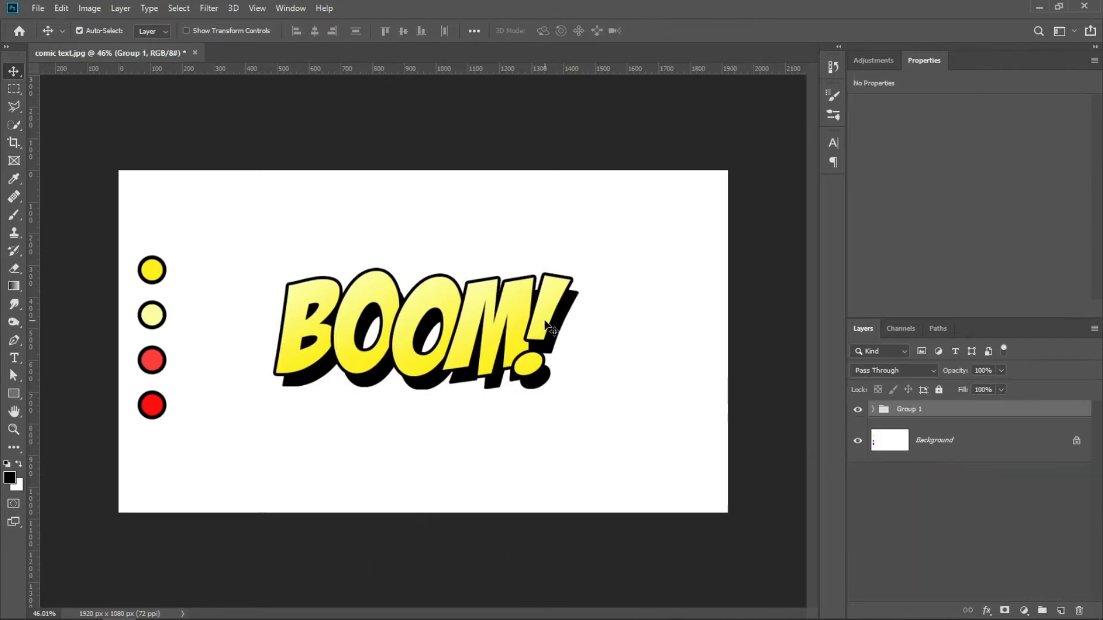
left_click_drag(548, 326, 545, 326)
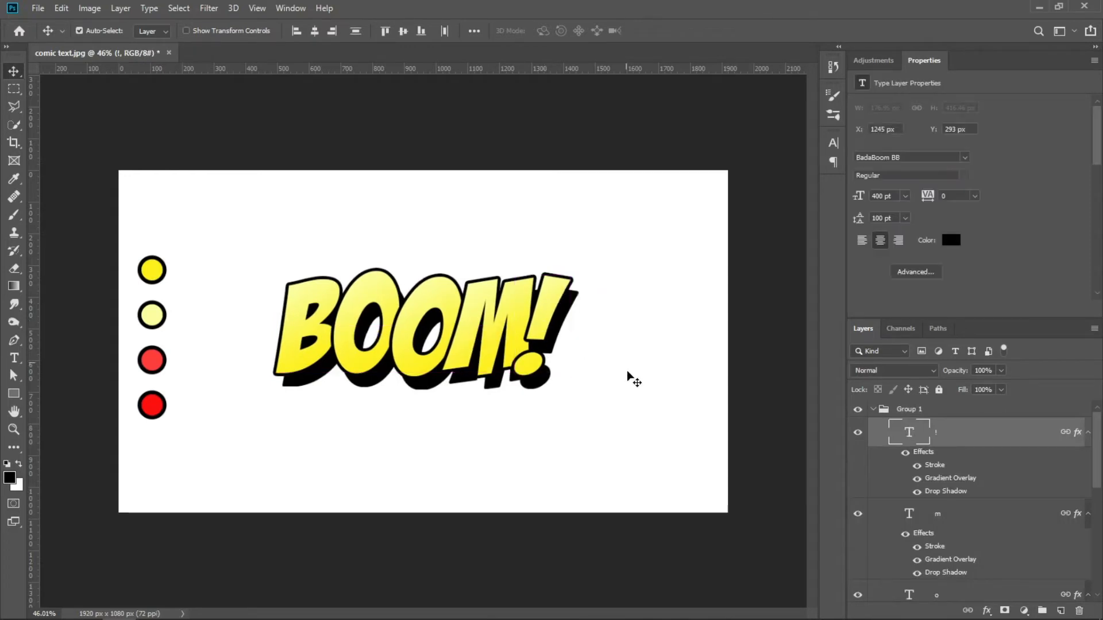
left_click(871, 414)
left_click(872, 409)
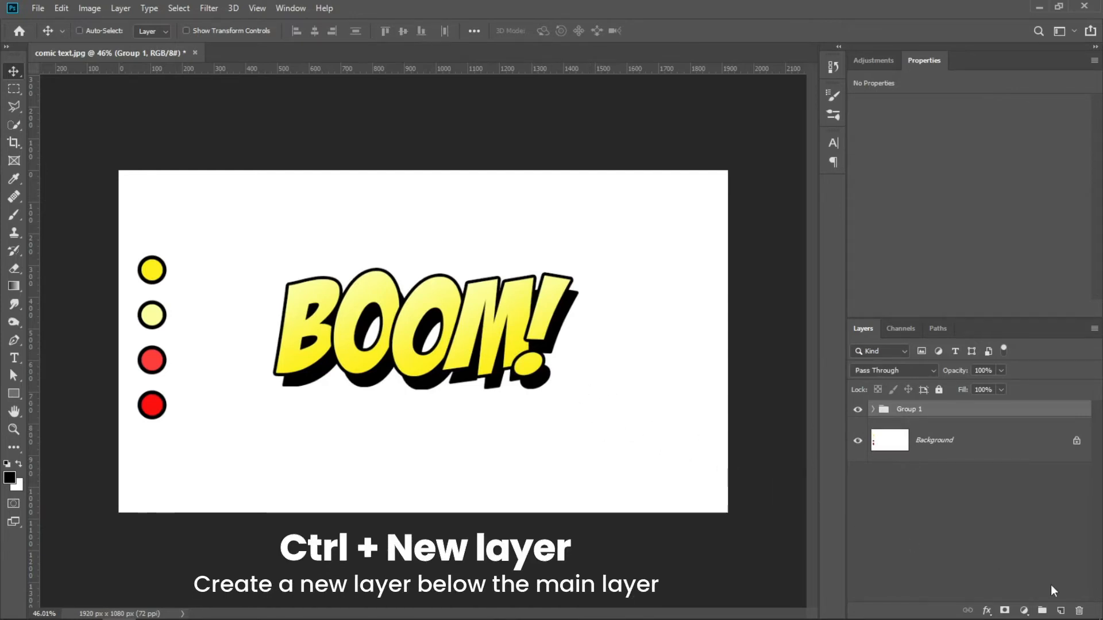
- Add a layer beneath the lettering group and draw a zigzag Pen path with five downward spikes from the first O to the exclamation mark
left_click(1061, 611, "ctrl")
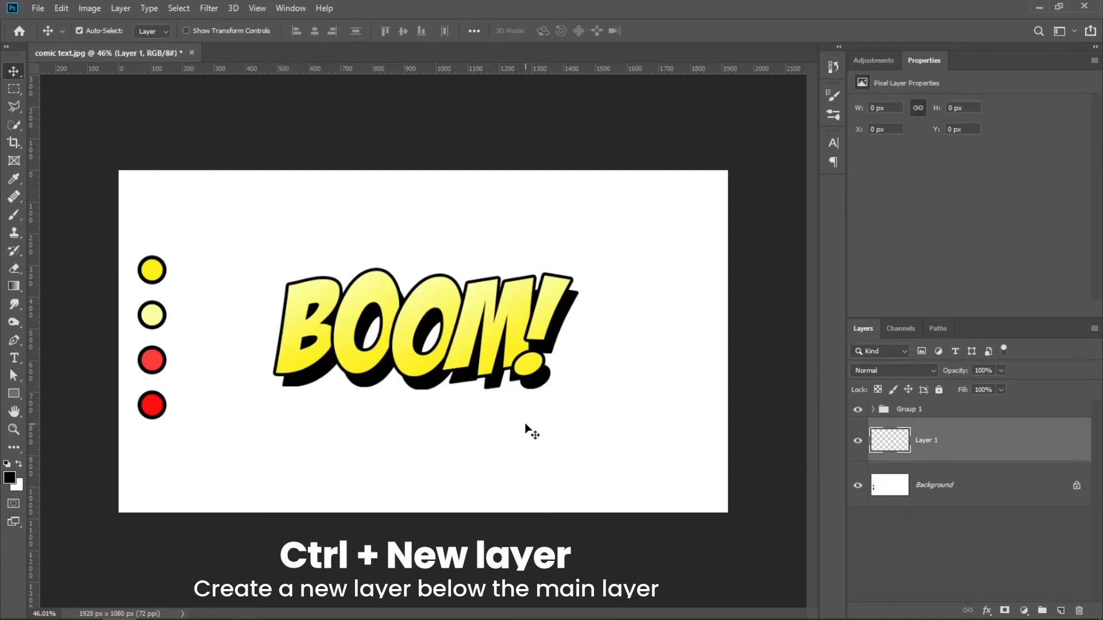
left_click(14, 342)
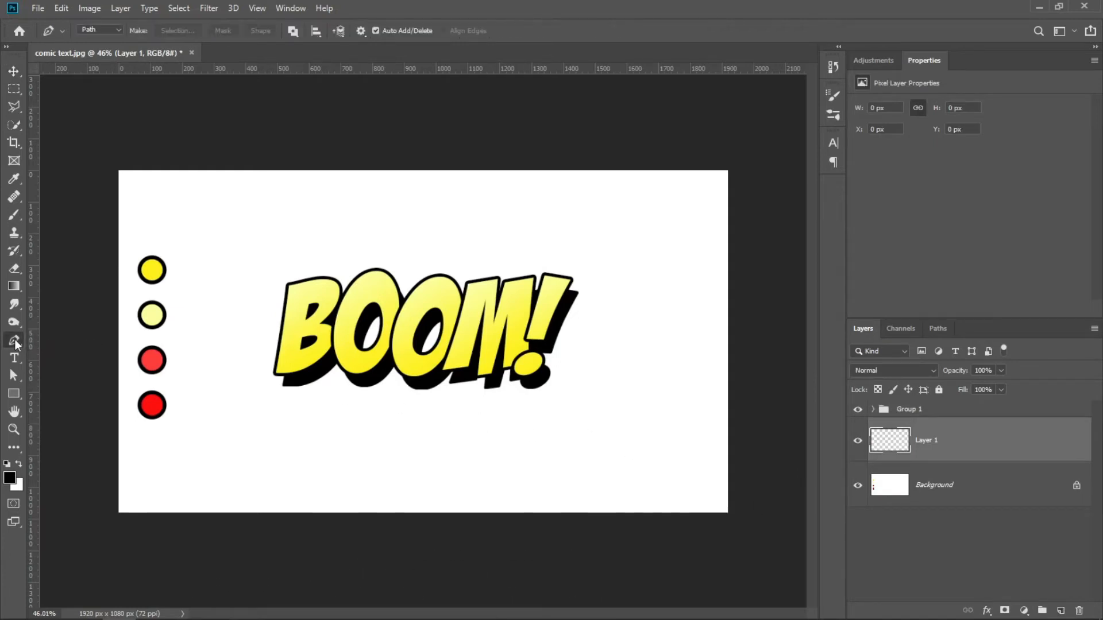
left_click(346, 371)
left_click(318, 420)
left_click(374, 385)
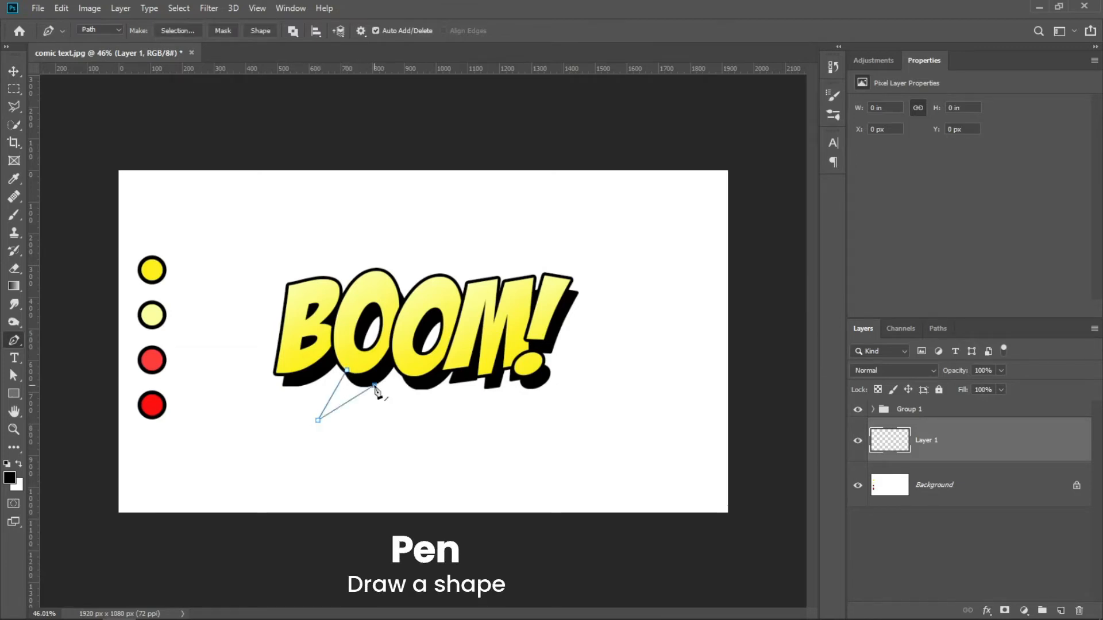
left_click(382, 398)
left_click(405, 381)
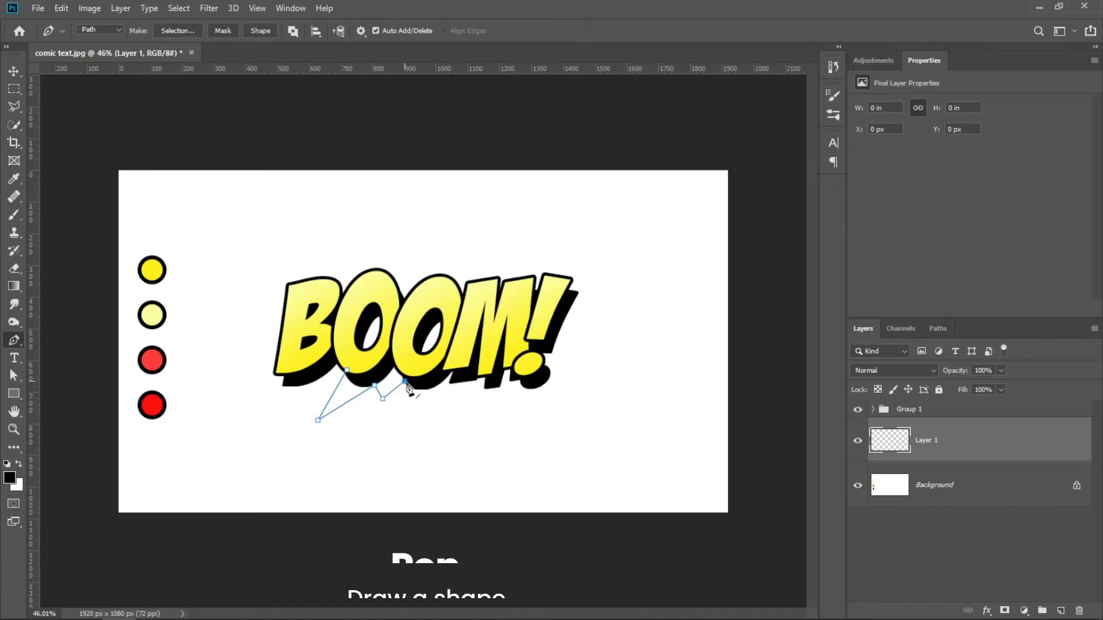
left_click(423, 445)
left_click(446, 378)
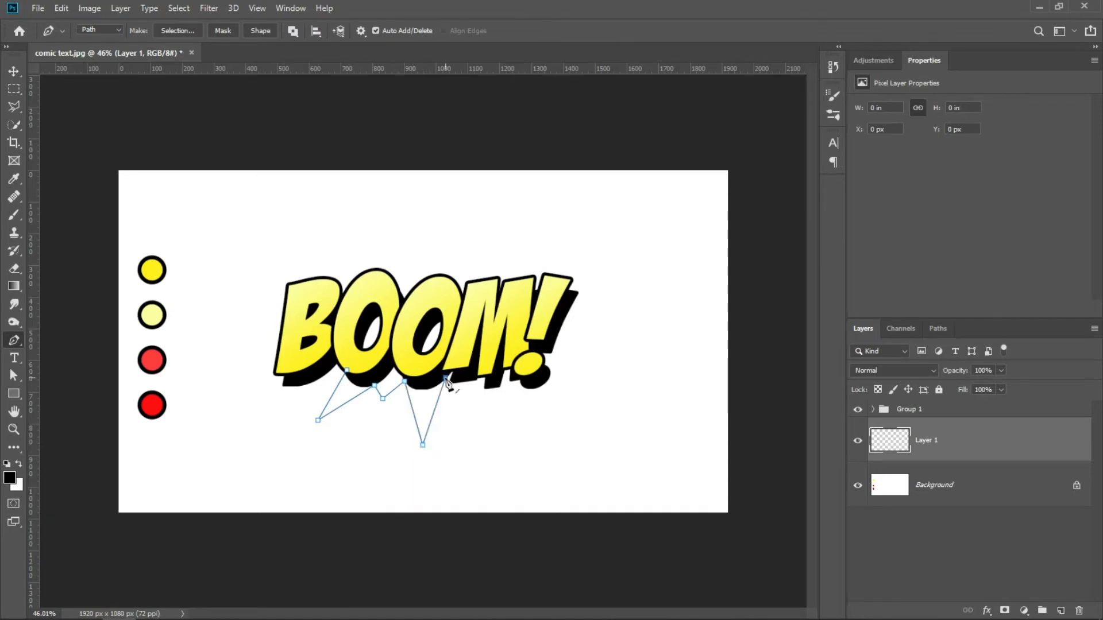
left_click(487, 417)
left_click(484, 378)
left_click(531, 405)
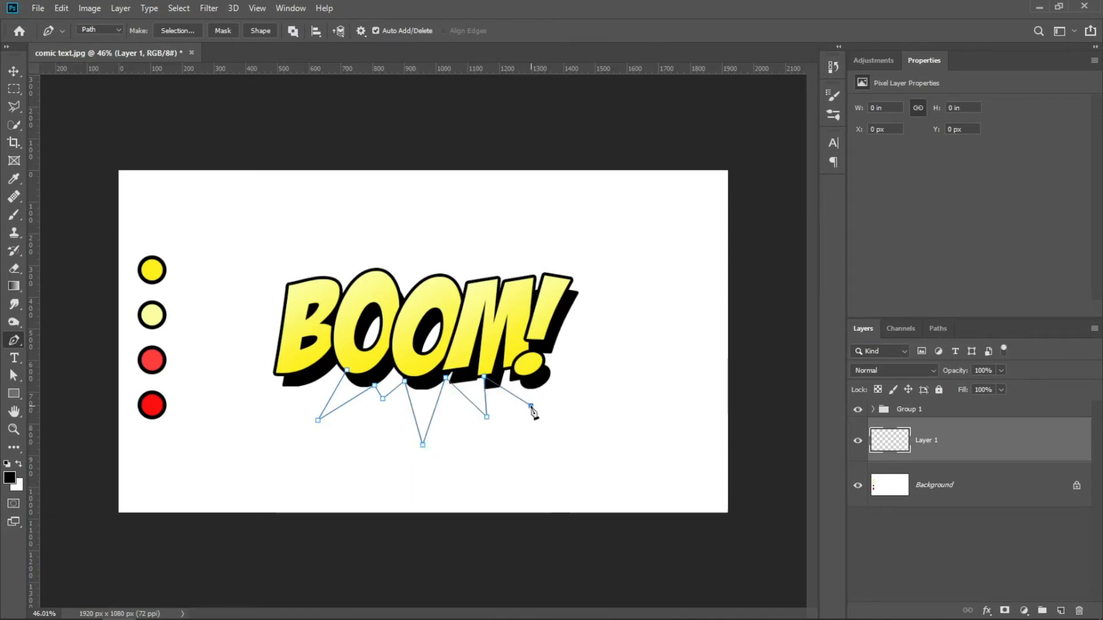
left_click(519, 370)
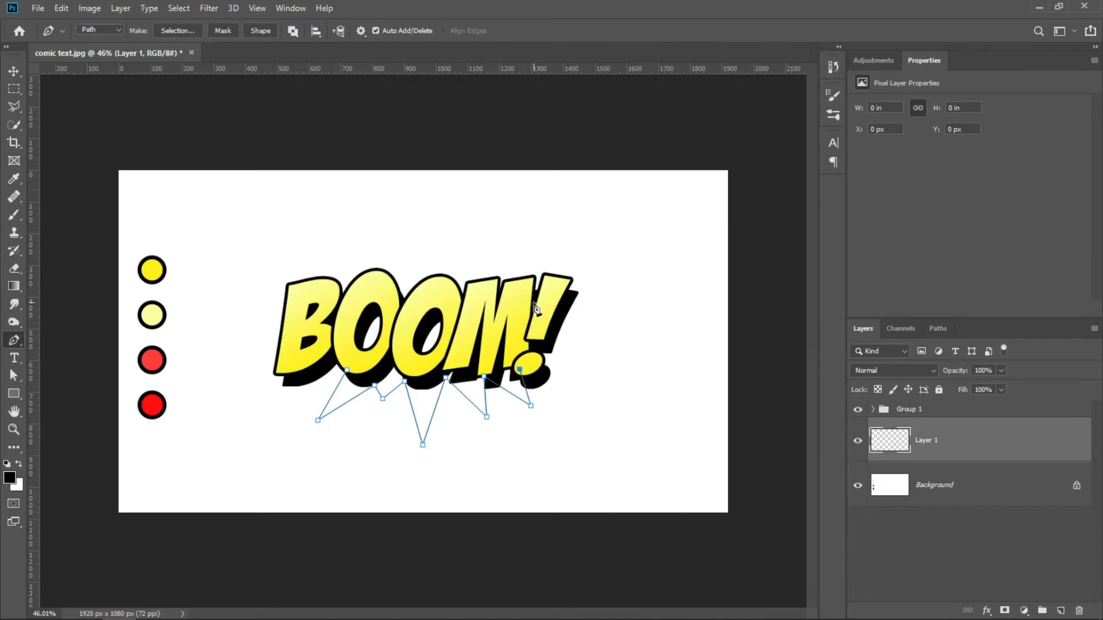
- Continue the path with five upward spikes above the word, close it at its starting point and convert it to a shape
left_click_drag(532, 279, 559, 249)
left_click_drag(498, 279, 538, 211)
left_click(453, 269)
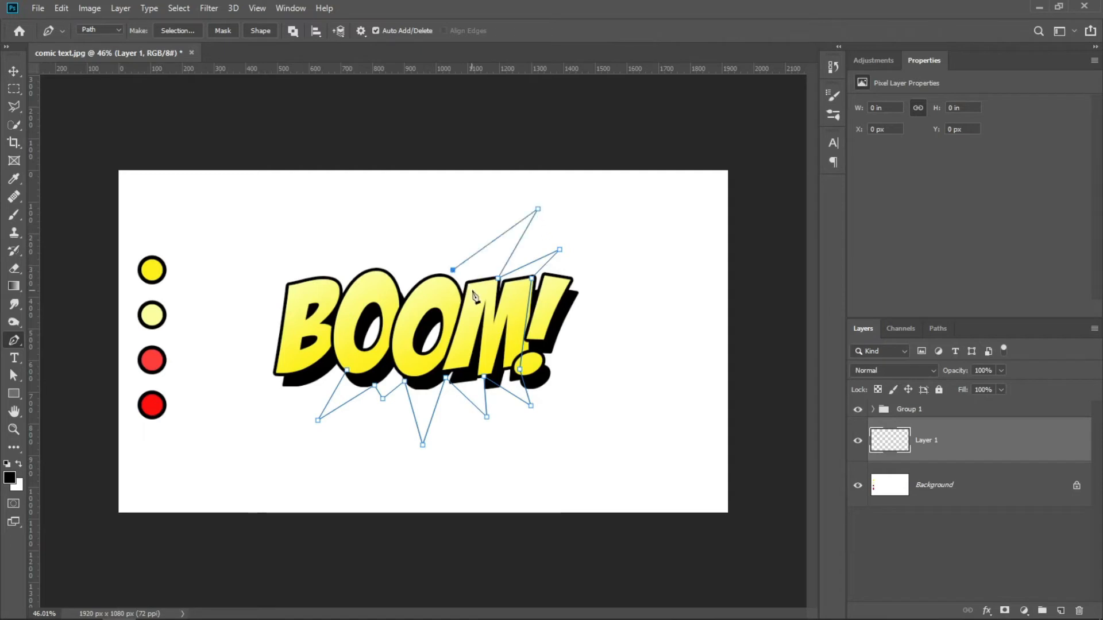
left_click(431, 218)
left_click(407, 264)
left_click(364, 194)
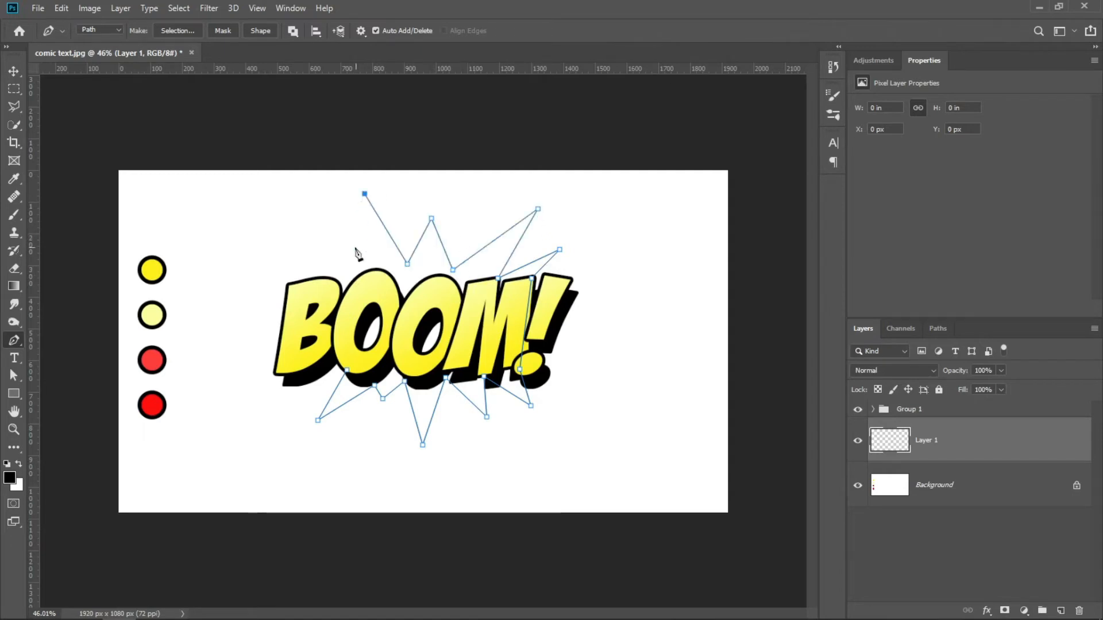
left_click(360, 258)
left_click(319, 250)
left_click(350, 282)
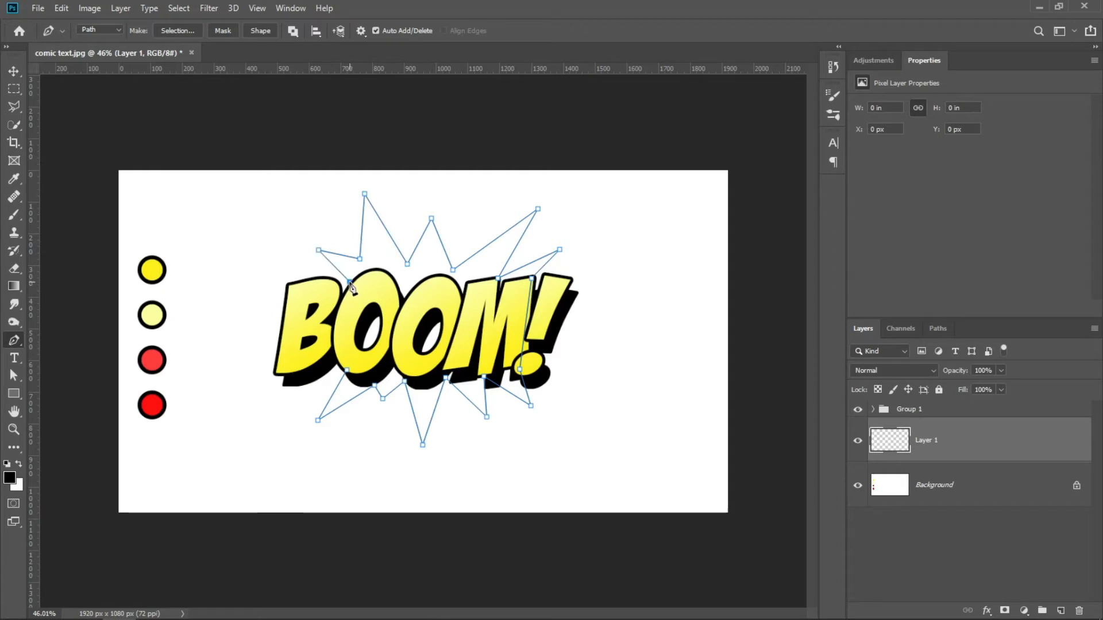
left_click(347, 371)
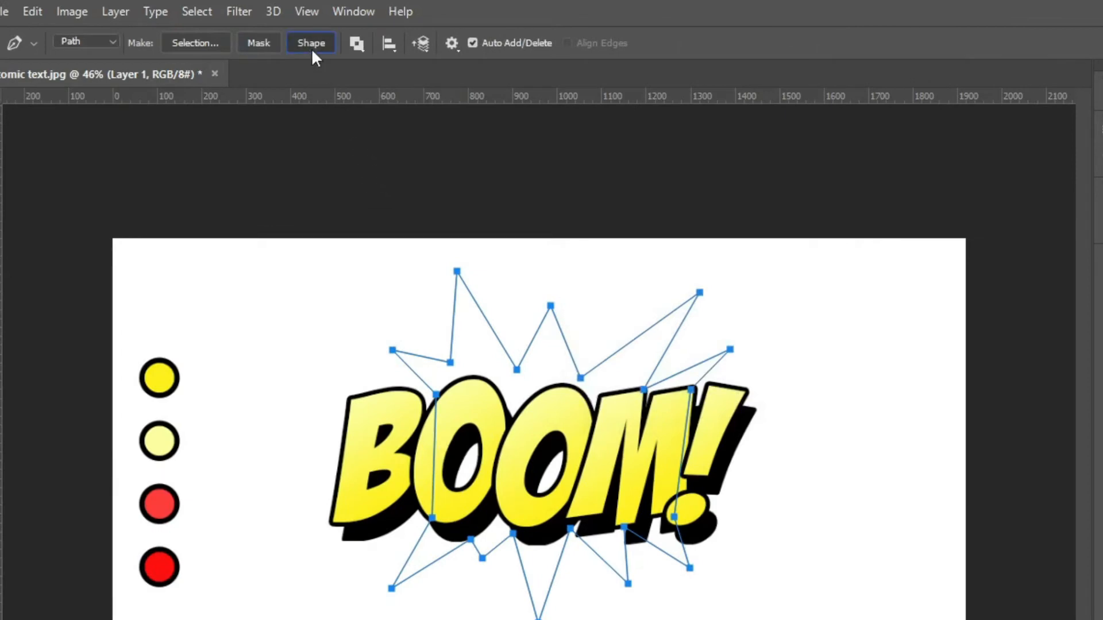
left_click(260, 31)
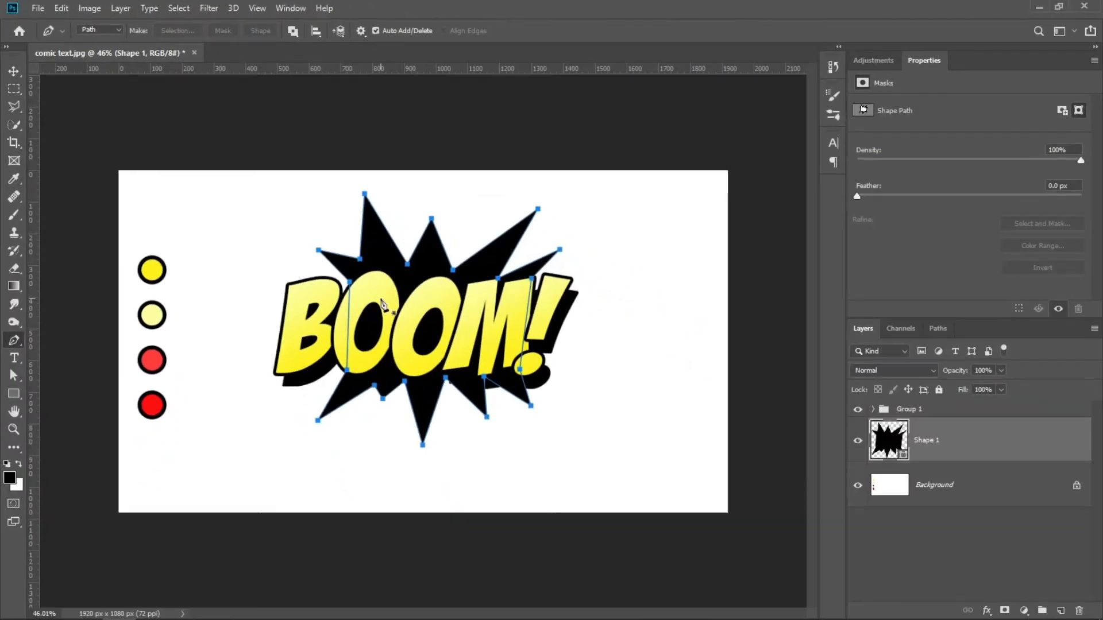
- Fill the burst shape with a linear gradient from ff0f0f to ff3d3d, sampling both colours from the red reference circles
left_click(13, 394)
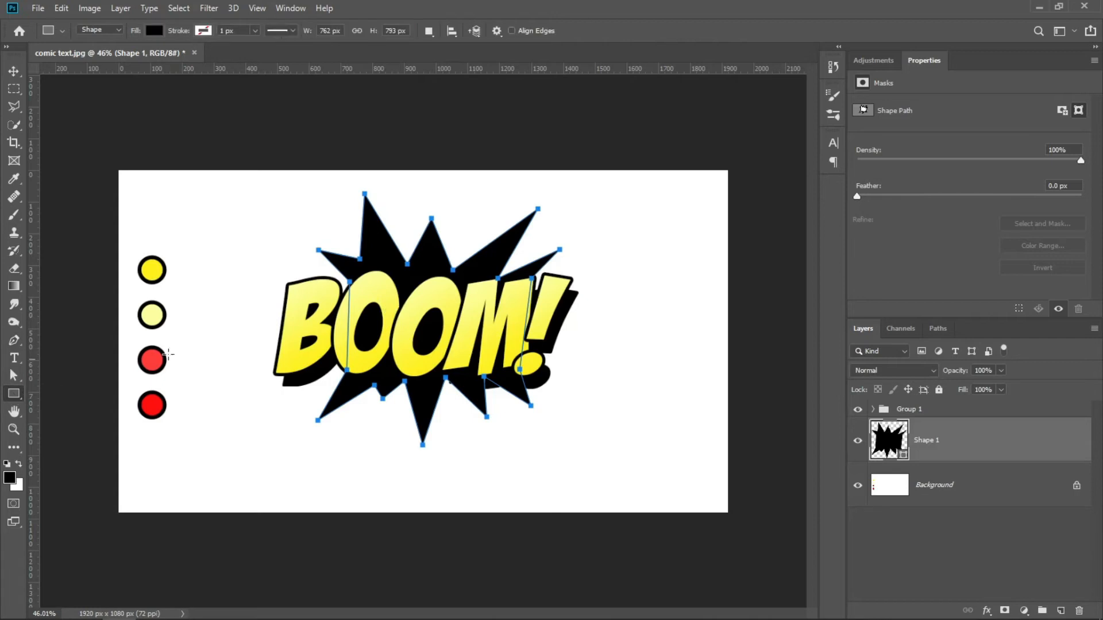
left_click(154, 31)
left_click(149, 56)
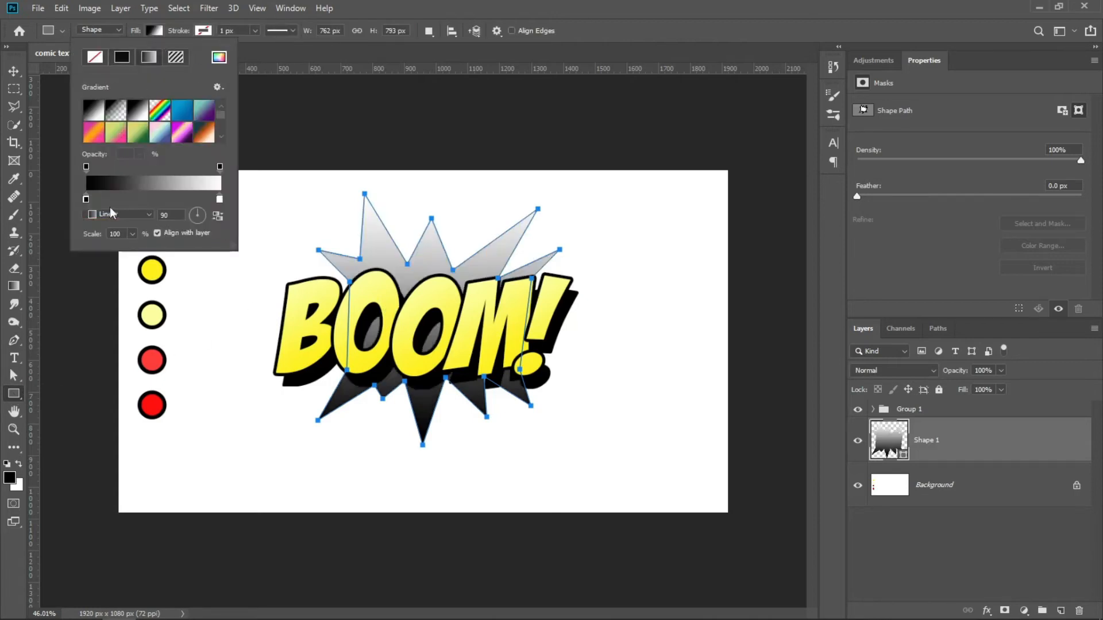
double_click(87, 201)
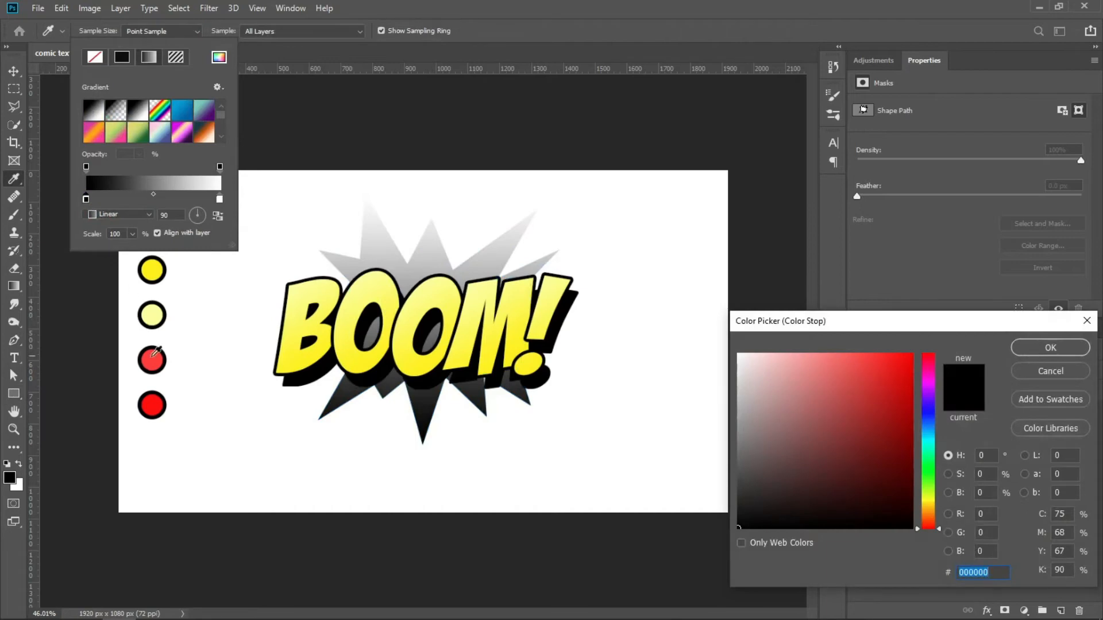
left_click(153, 403)
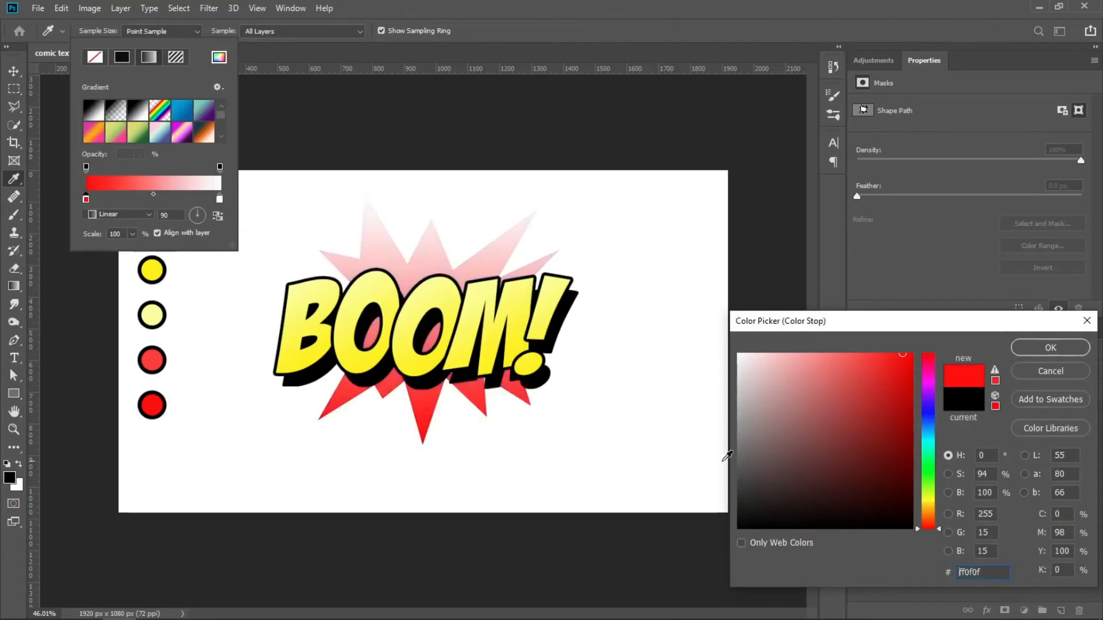
left_click(1032, 355)
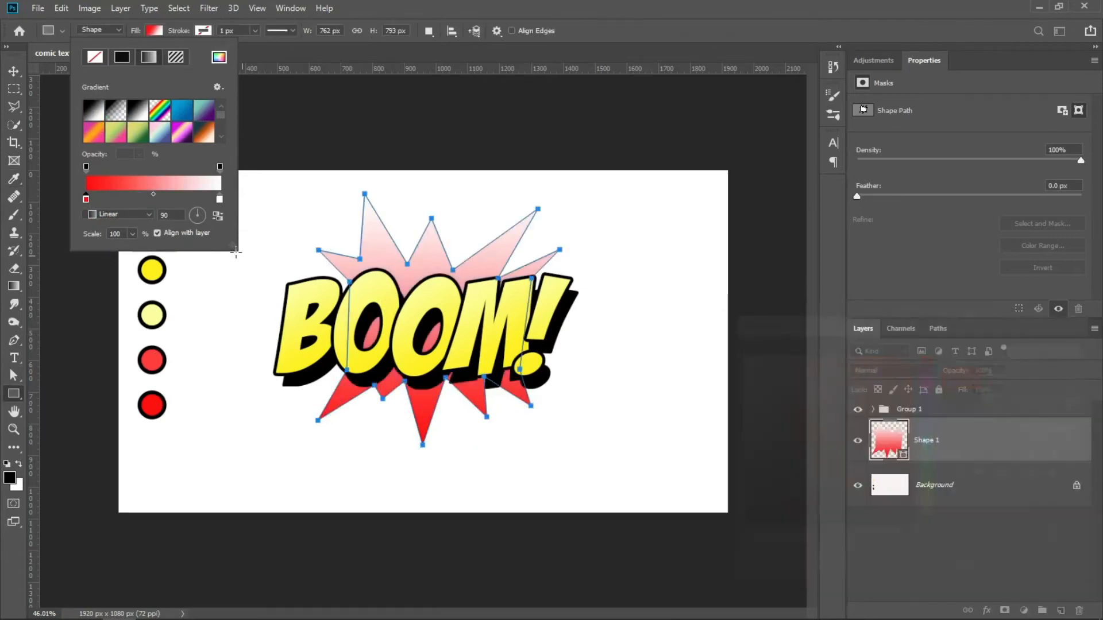
double_click(220, 200)
left_click(152, 360)
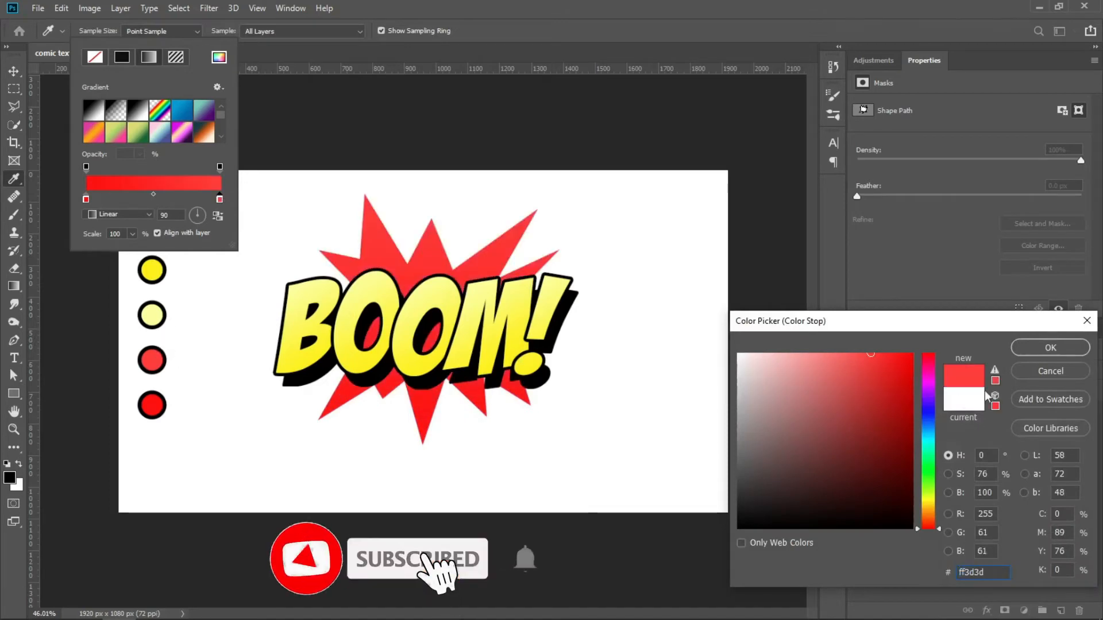
left_click(1059, 349)
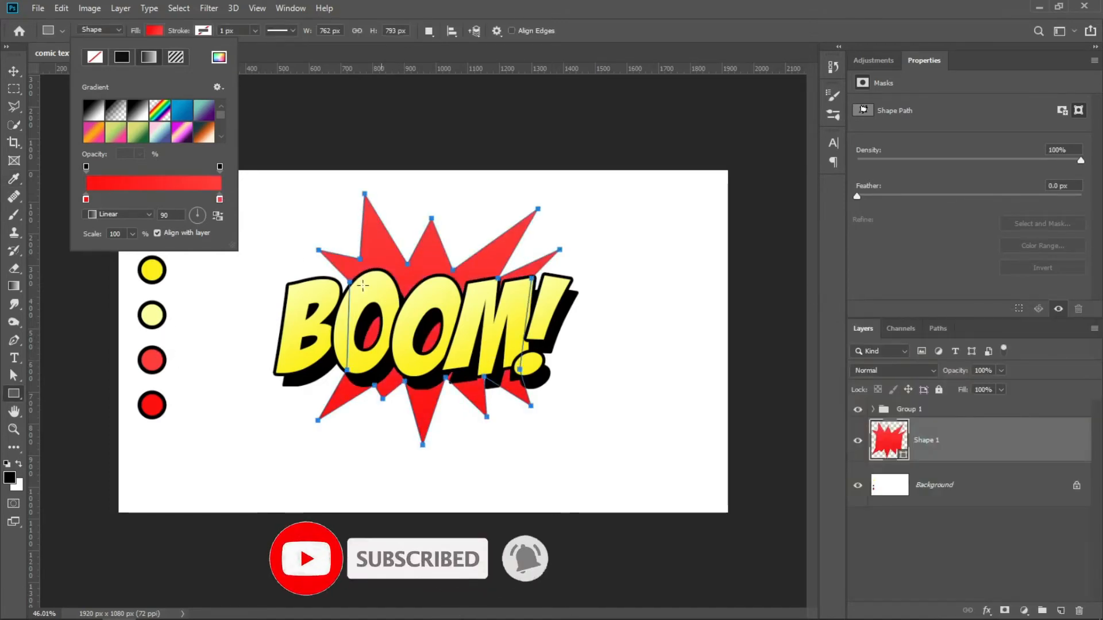
- Move the burst slightly down behind the letters and add a 15 px black stroke positioned inside its edge
left_click(12, 76)
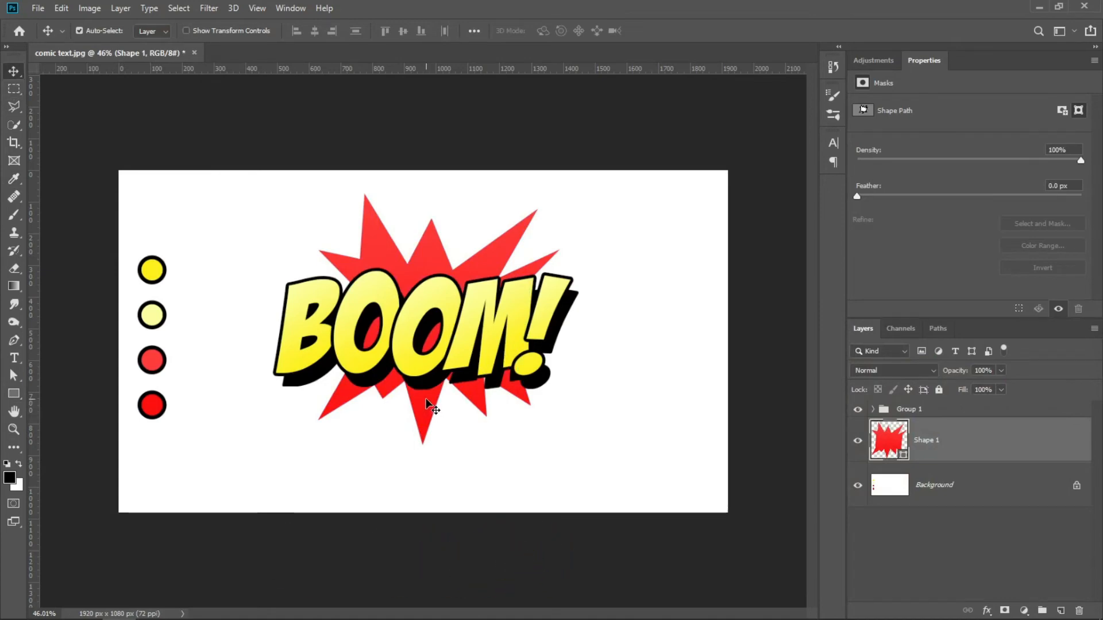
left_click_drag(425, 402, 426, 406)
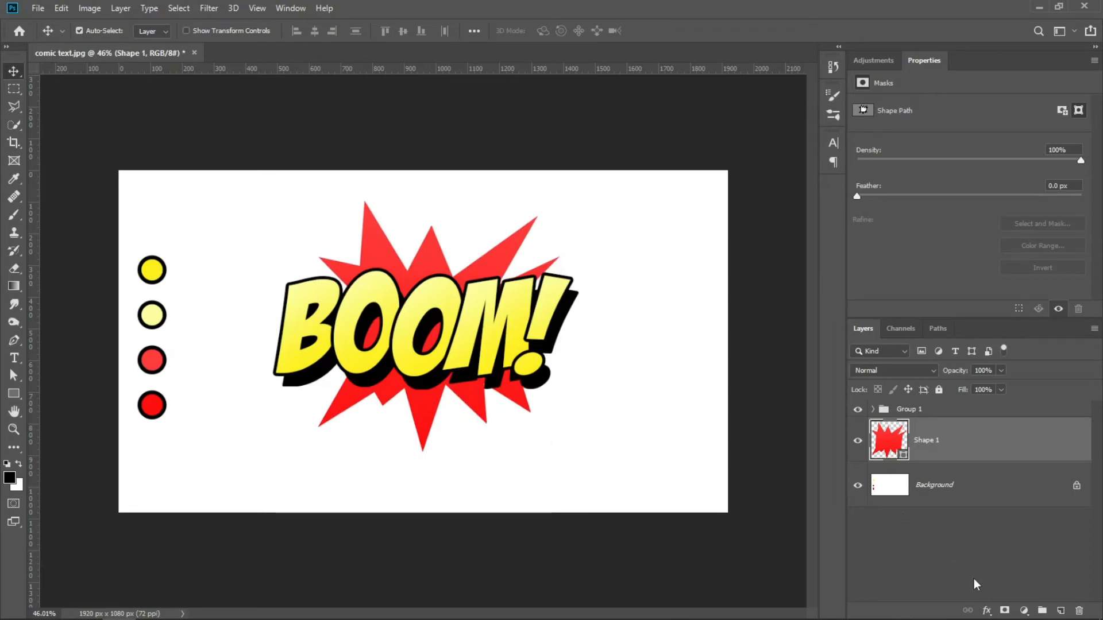
left_click(987, 608)
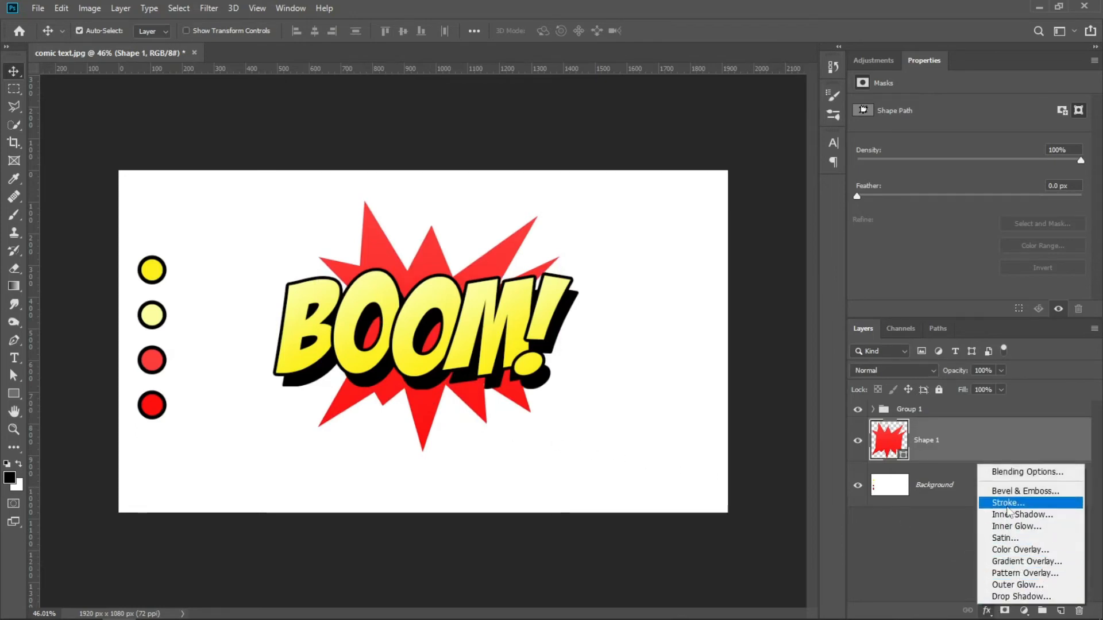
left_click(1008, 503)
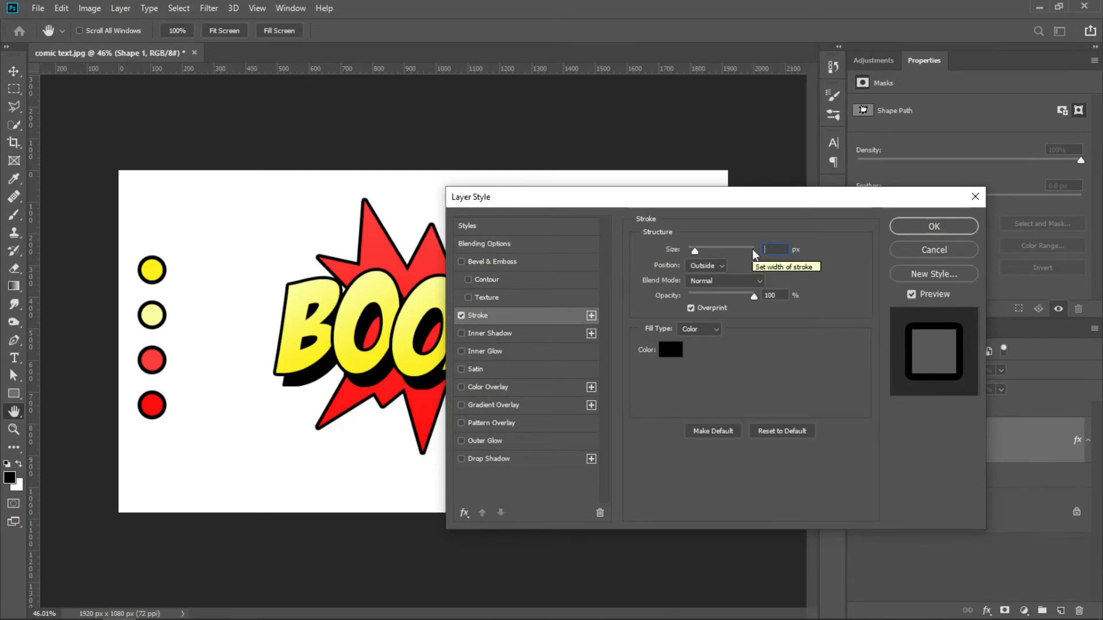
type("15")
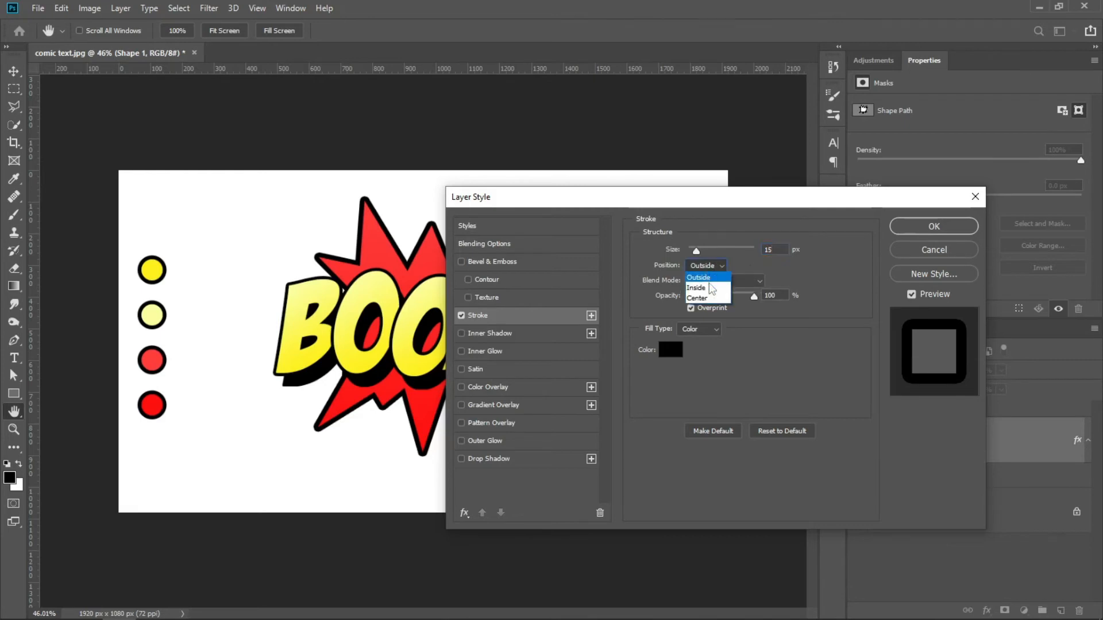
left_click(711, 288)
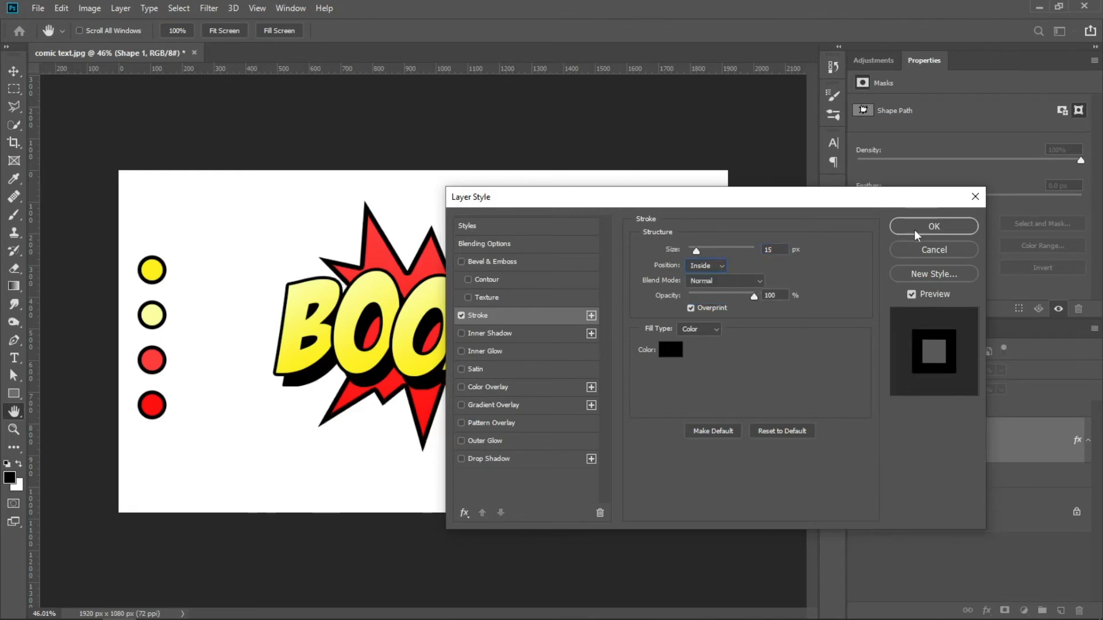
left_click(917, 227)
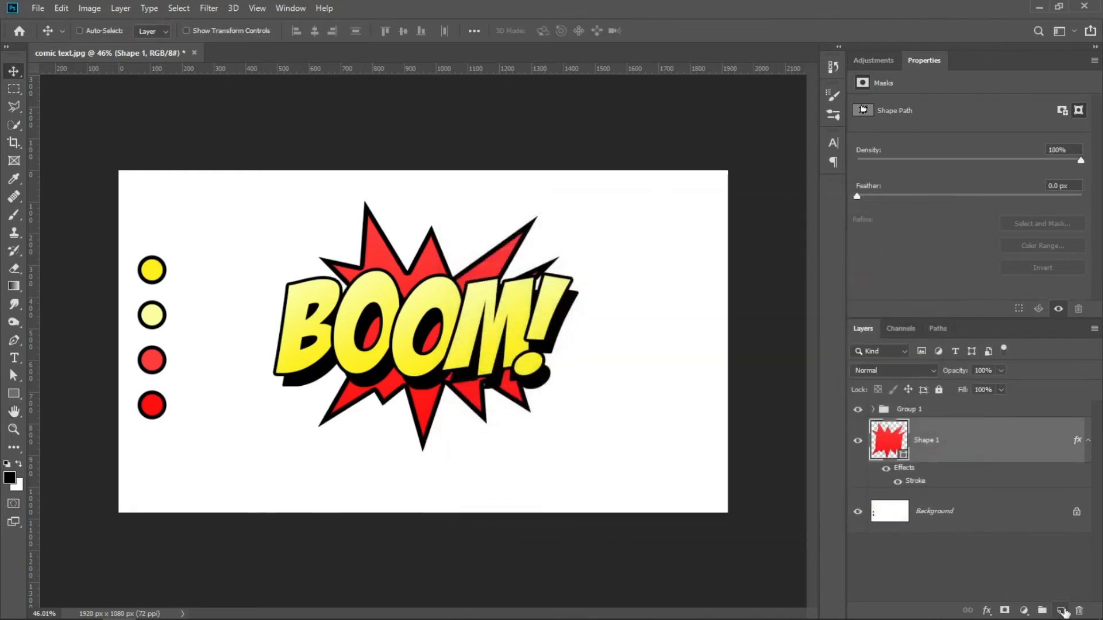
- Add a layer beneath the burst and fill a Polygonal Lasso outline, slightly larger than the upper-left spike, with black
left_click(1061, 611)
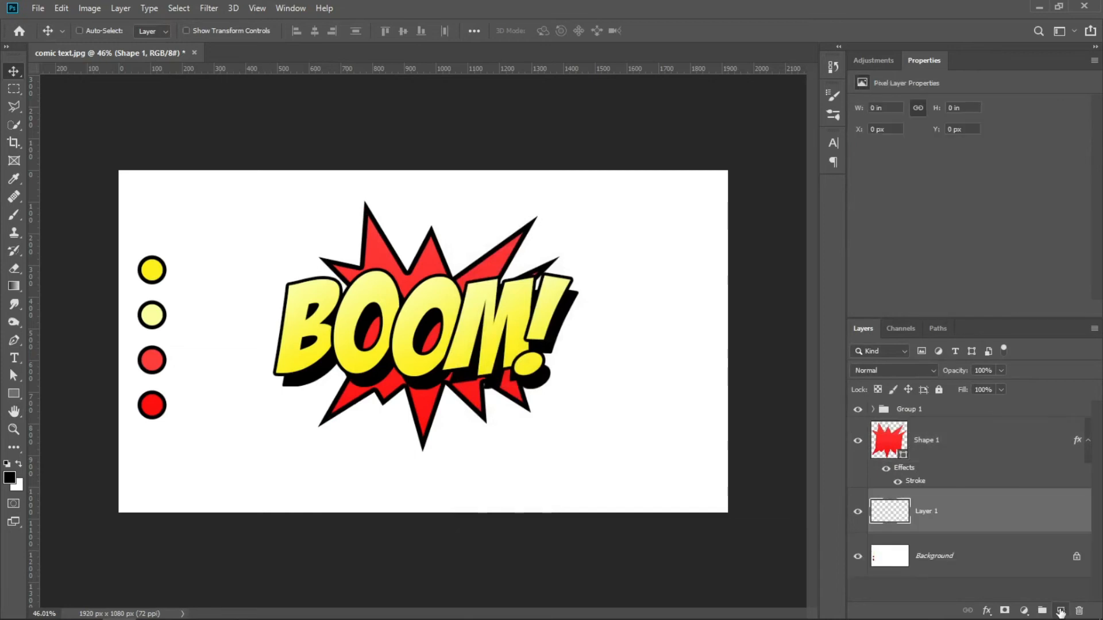
left_click(14, 106)
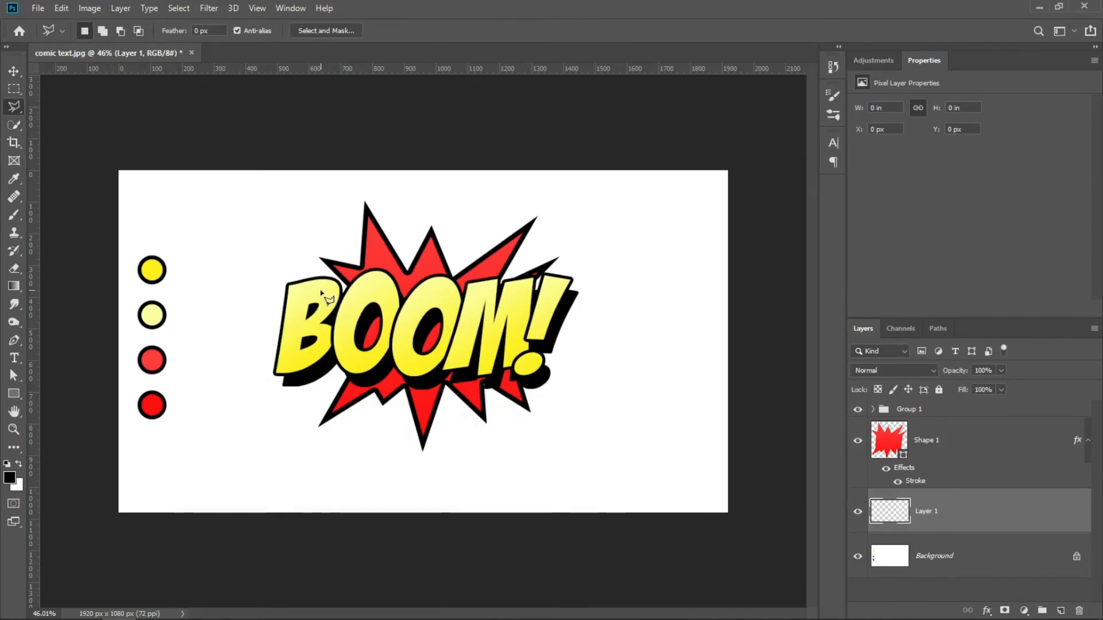
left_click(352, 304)
left_click(308, 249)
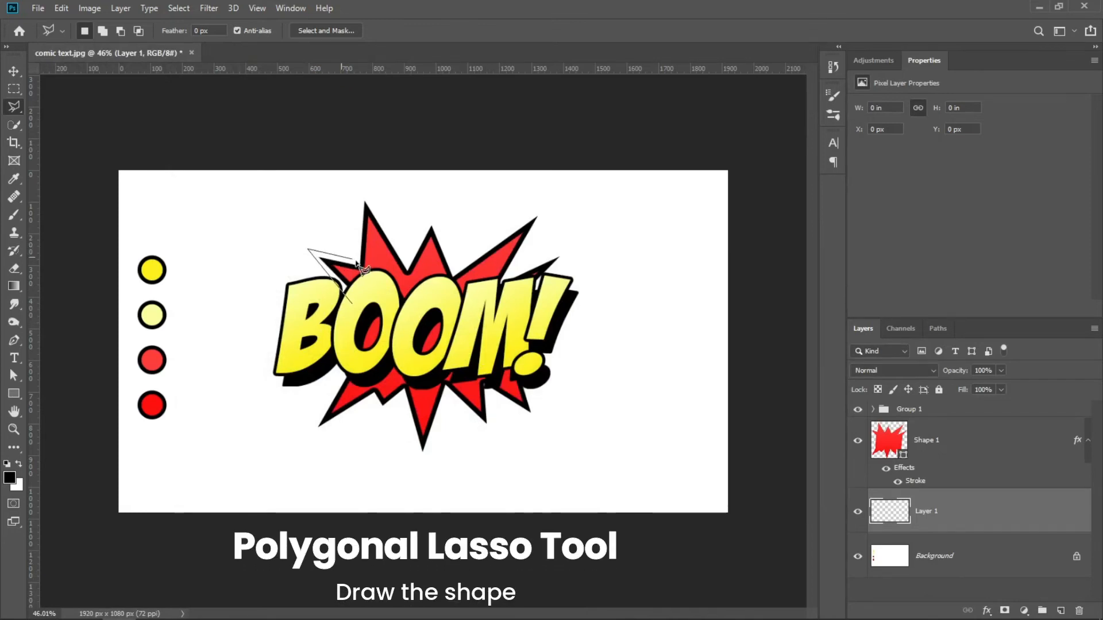
left_click(372, 265)
left_click(374, 289)
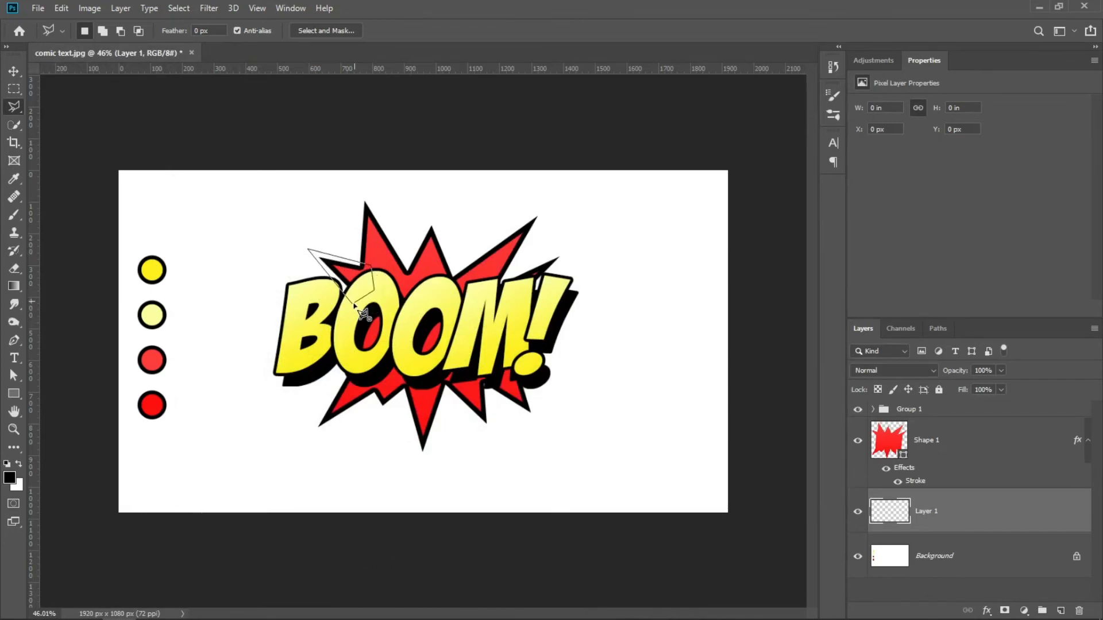
left_click(355, 304)
key("alt+BackSpace")
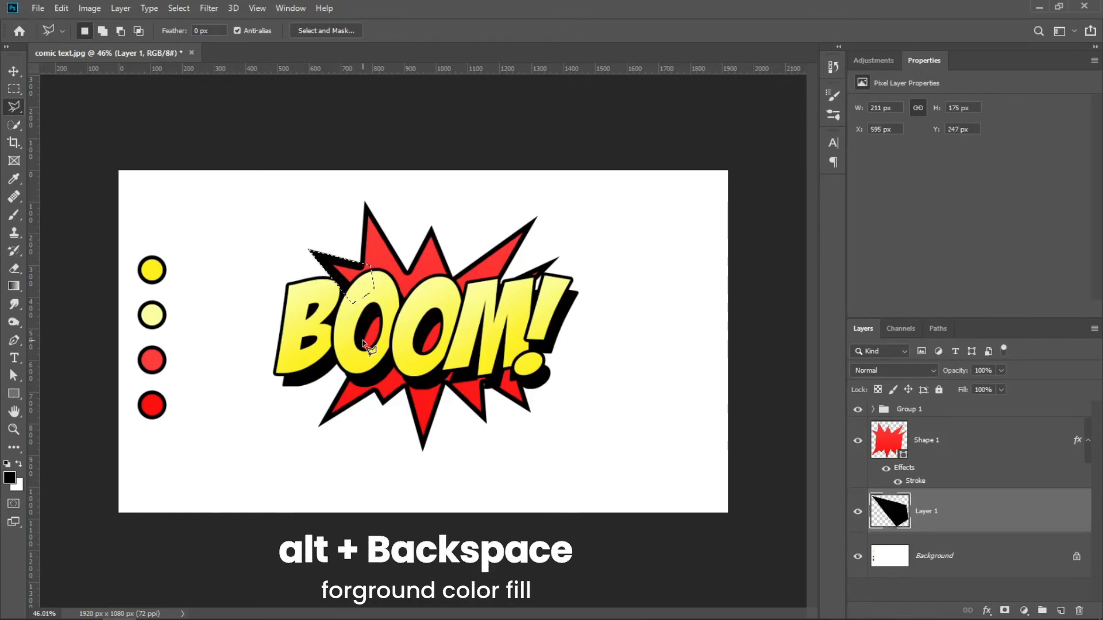
key("ctrl+d")
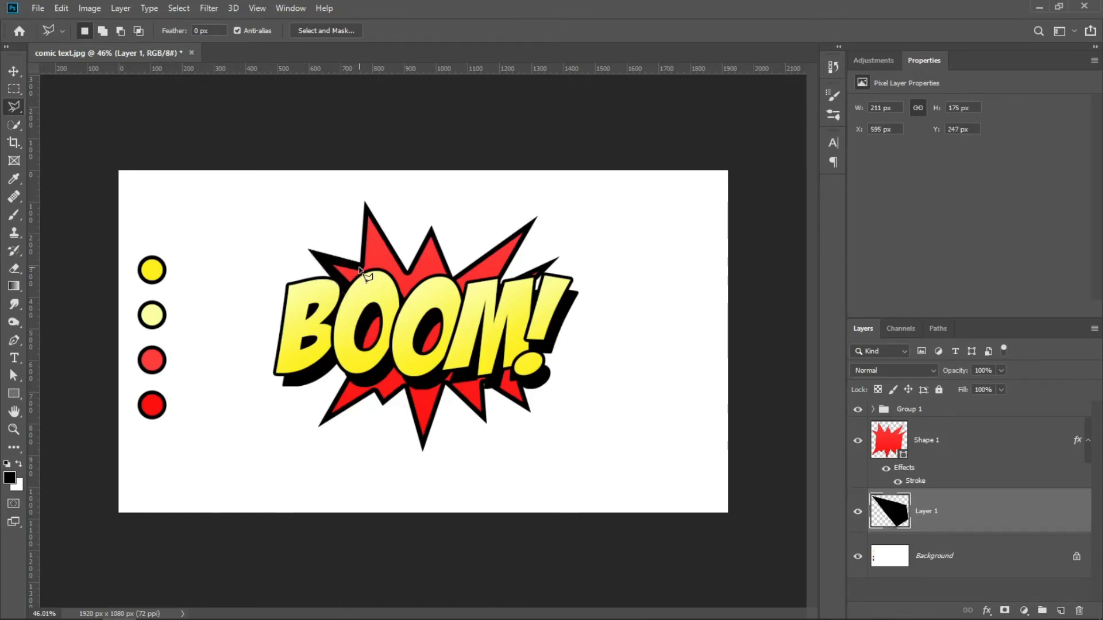
- Outline an enlarged triangle around the tall spike above the first O, fill it with black and deselect
left_click(359, 273)
left_click(361, 188)
left_click(409, 273)
left_click(359, 274)
key("alt+BackSpace")
key("ctrl+d")
- Select a slightly larger triangle around the spike above the second O, fill it with black and deselect
left_click(404, 272)
left_click(434, 213)
left_click(458, 286)
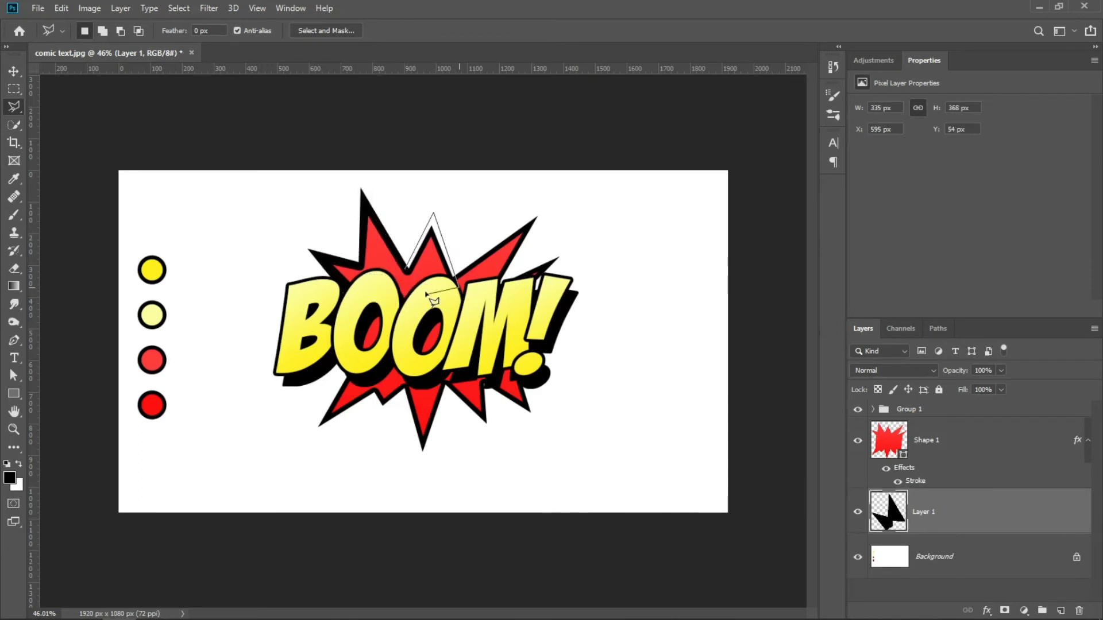
left_click(404, 273)
key("alt+BackSpace")
key("ctrl+d")
- Lasso an extended triangle around the long slanted spike above the M, fill it with black and deselect
left_click(453, 274)
left_click(552, 201)
left_click(508, 285)
left_click(453, 274)
key("alt+BackSpace")
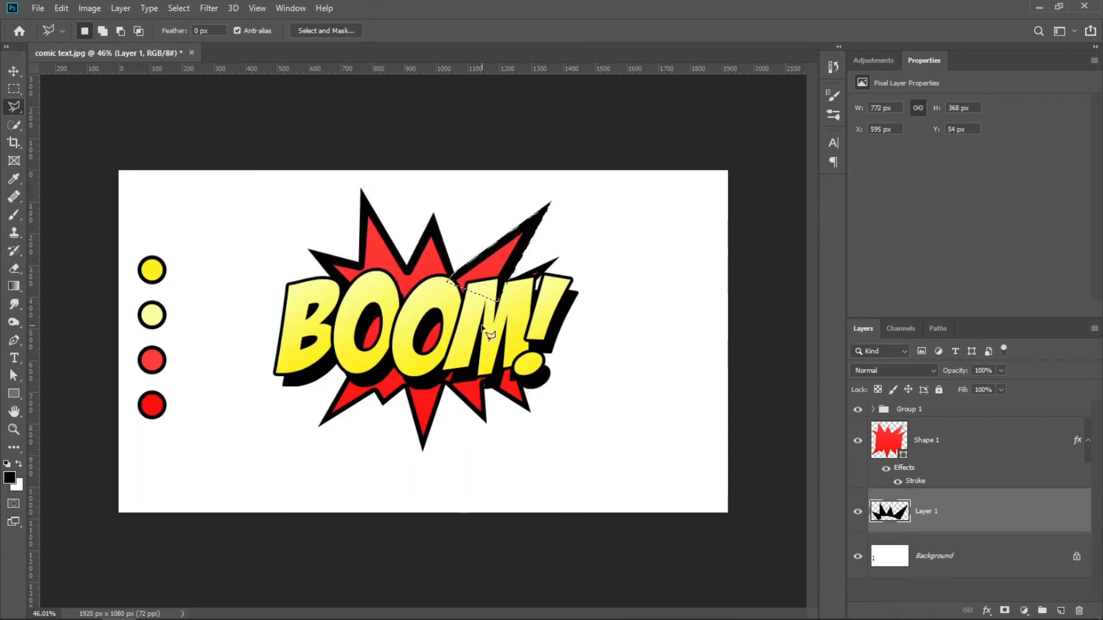
key("ctrl+d")
- Back the small upper-right spike by the exclamation mark with a larger black-filled lasso shape and deselect
left_click(499, 281)
left_click(565, 249)
left_click(539, 311)
left_click(500, 280)
key("alt+BackSpace")
key("ctrl+d")
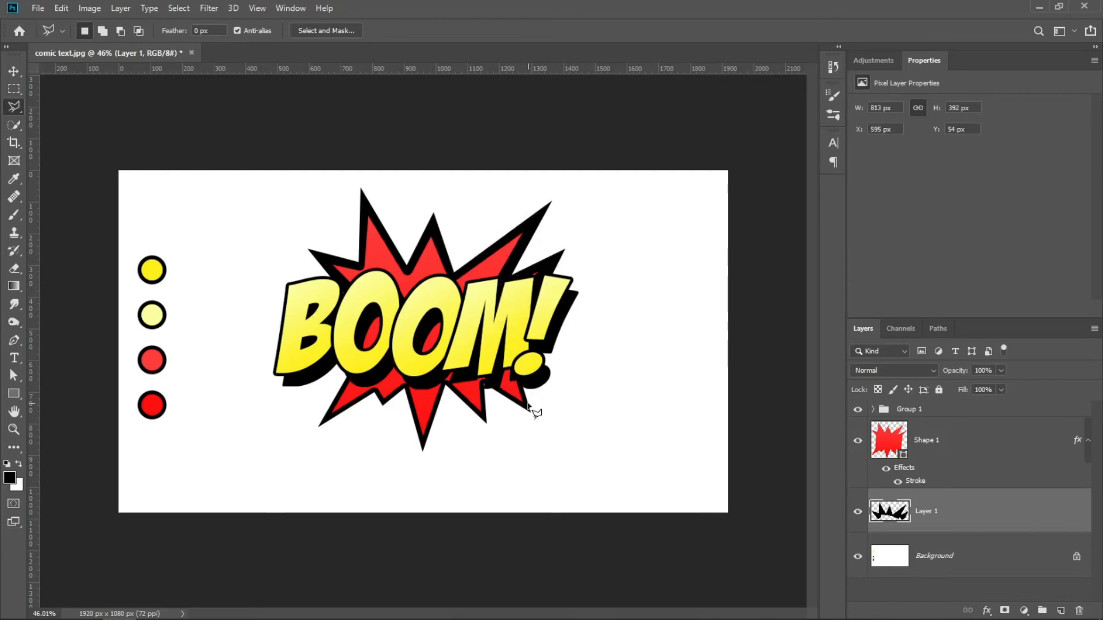
- Lasso an enlarged triangle around the lower-right spike below the exclamation mark, fill it with black and deselect
left_click(523, 375)
left_click(541, 427)
left_click(483, 386)
left_click(503, 352)
left_click(524, 374)
key("alt+BackSpace")
key("ctrl+d")
- Outline a slightly larger triangle around the spike below the M, fill it with black and deselect
left_click(491, 386)
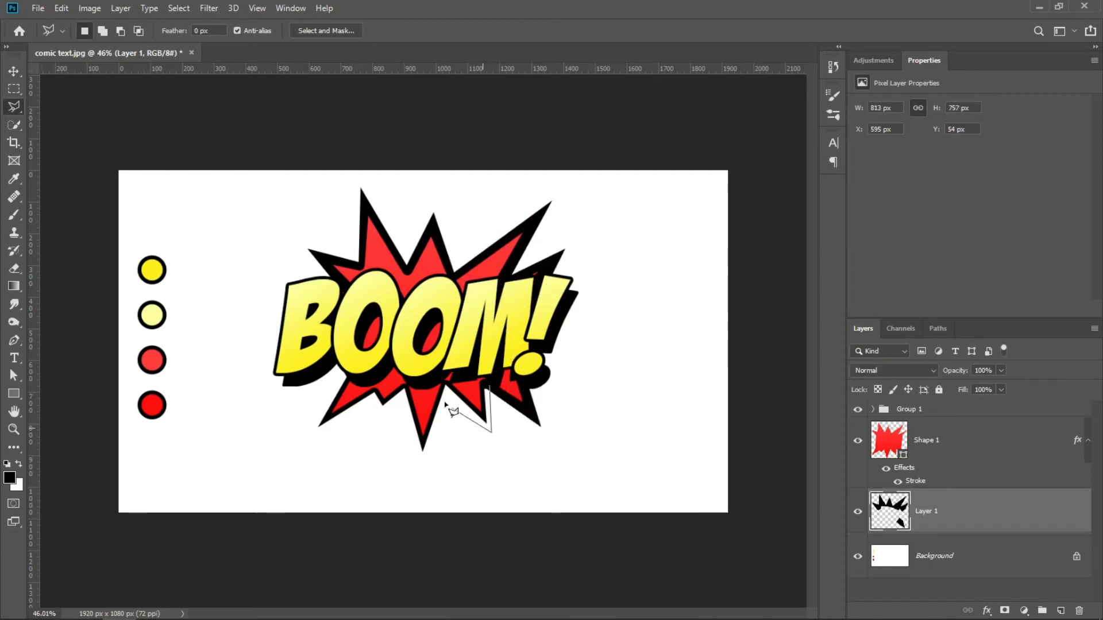
left_click(491, 386)
key("alt+BackSpace")
key("ctrl+d")
- Back the long downward spike below the second O with an extended black-filled lasso triangle and deselect
left_click(452, 388)
left_click(425, 469)
left_click(400, 377)
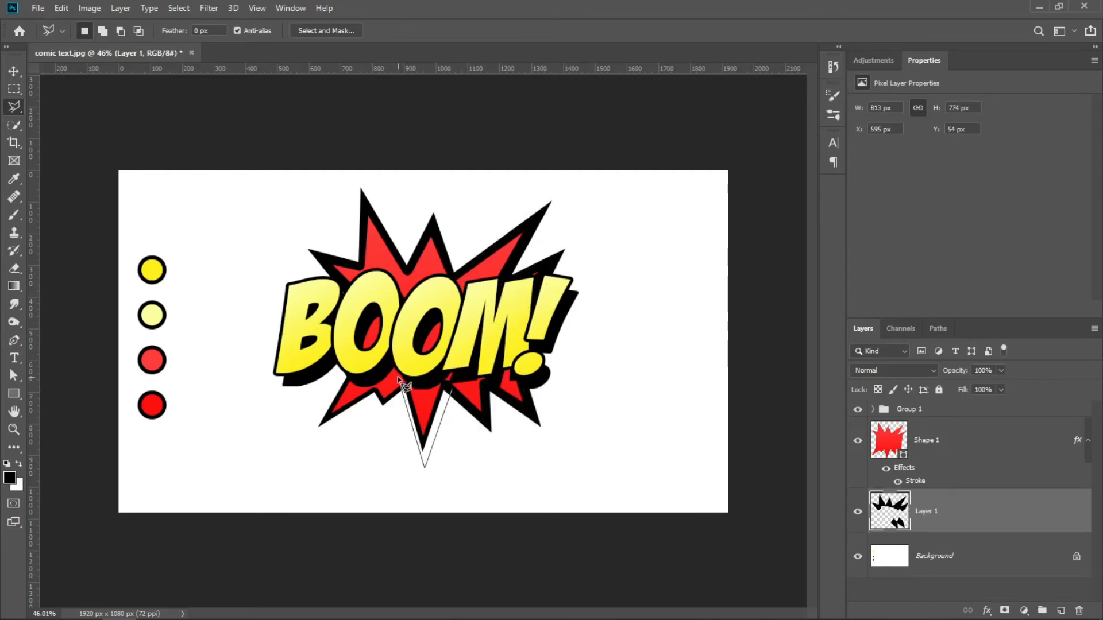
left_click(437, 366)
left_click(452, 388)
key("ctrl+d")
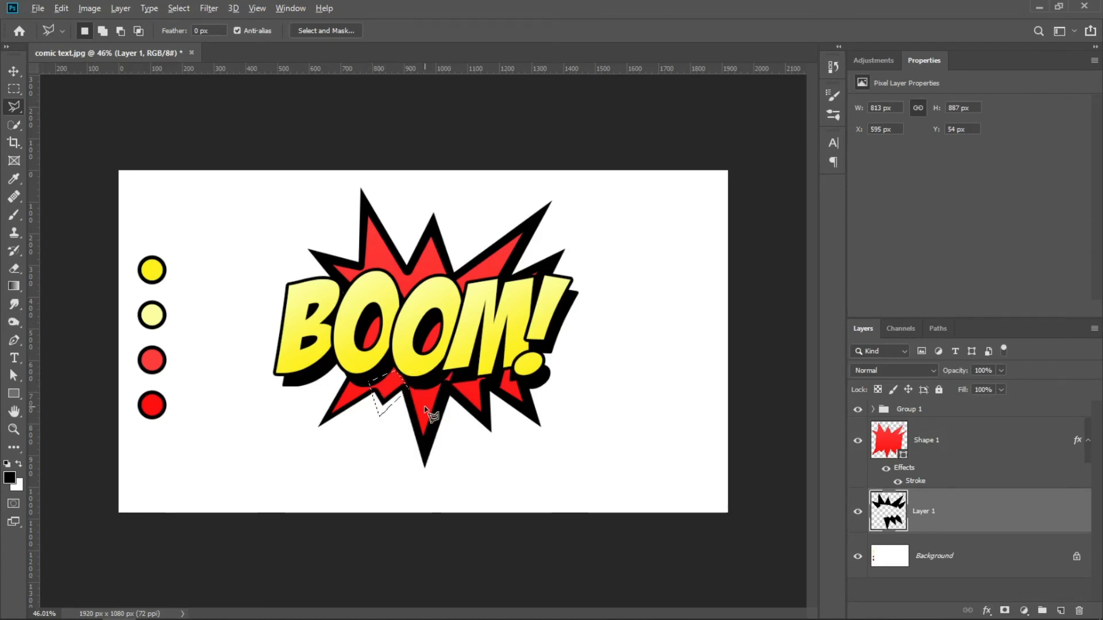
- Select an extended triangle around the lower-left spike of the burst, fill it with black and deselect
left_click(377, 395)
left_click(310, 441)
left_click(351, 370)
left_click(376, 394)
key("alt+BackSpace")
key("ctrl+d")
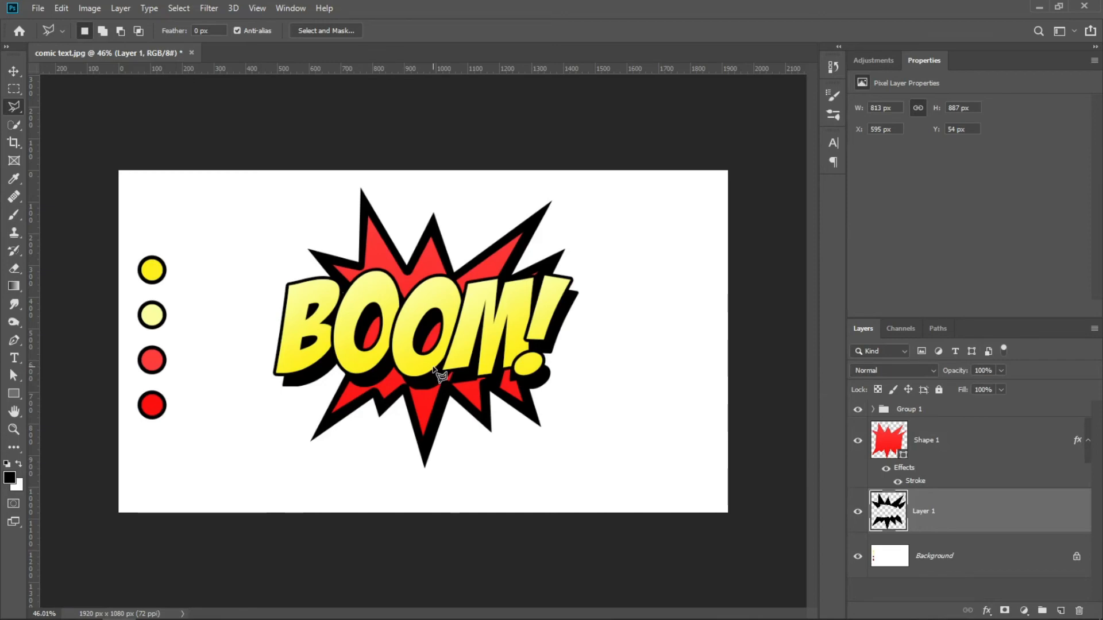
- Create a new layer beneath the black spikes layer and place the embedded "dot" image there at its original size
left_click(1061, 611, "ctrl")
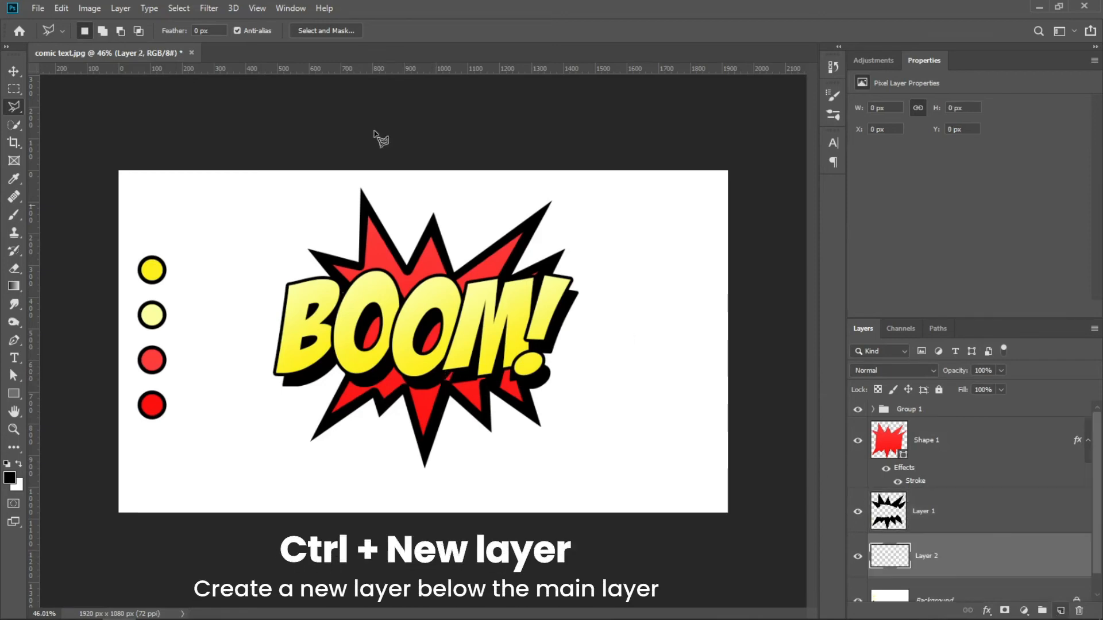
left_click(38, 8)
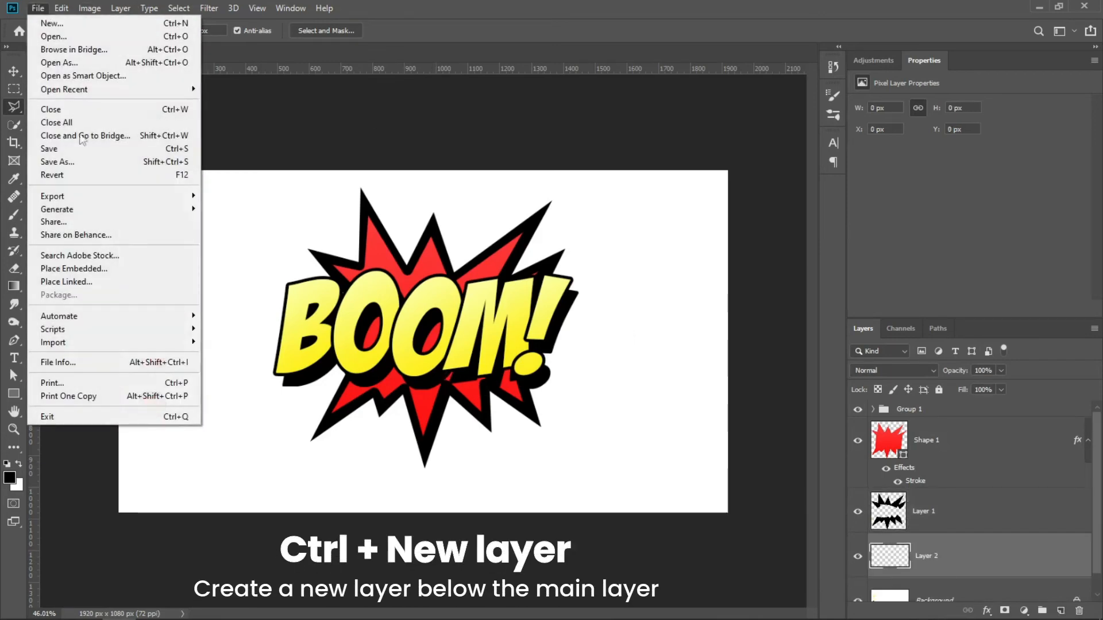
left_click(86, 270)
left_click(538, 156)
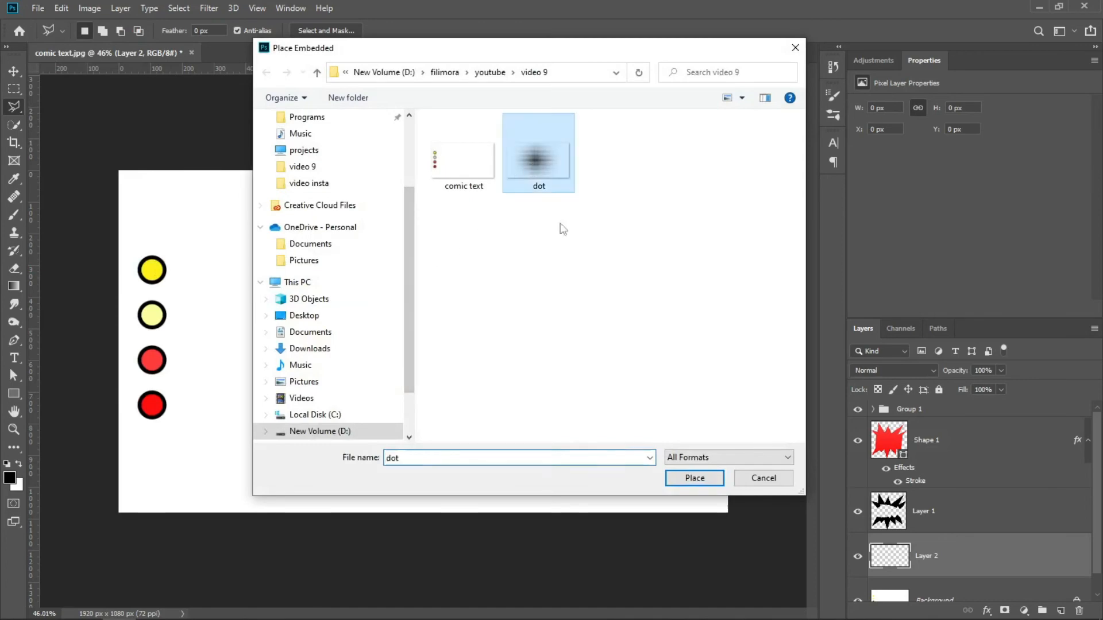
left_click(721, 484)
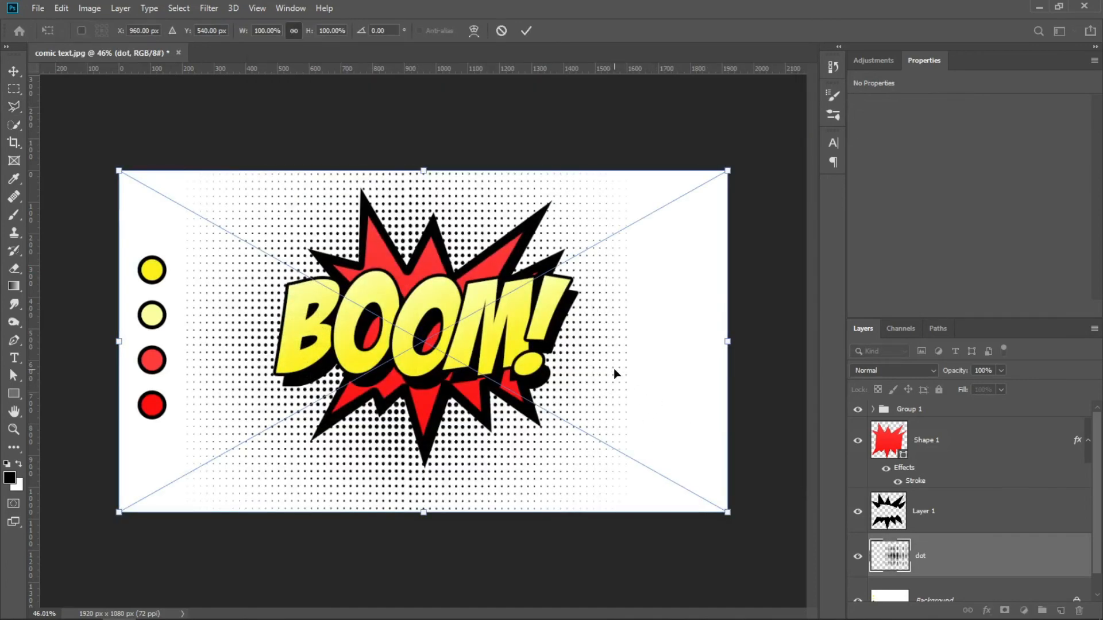
left_click(526, 31)
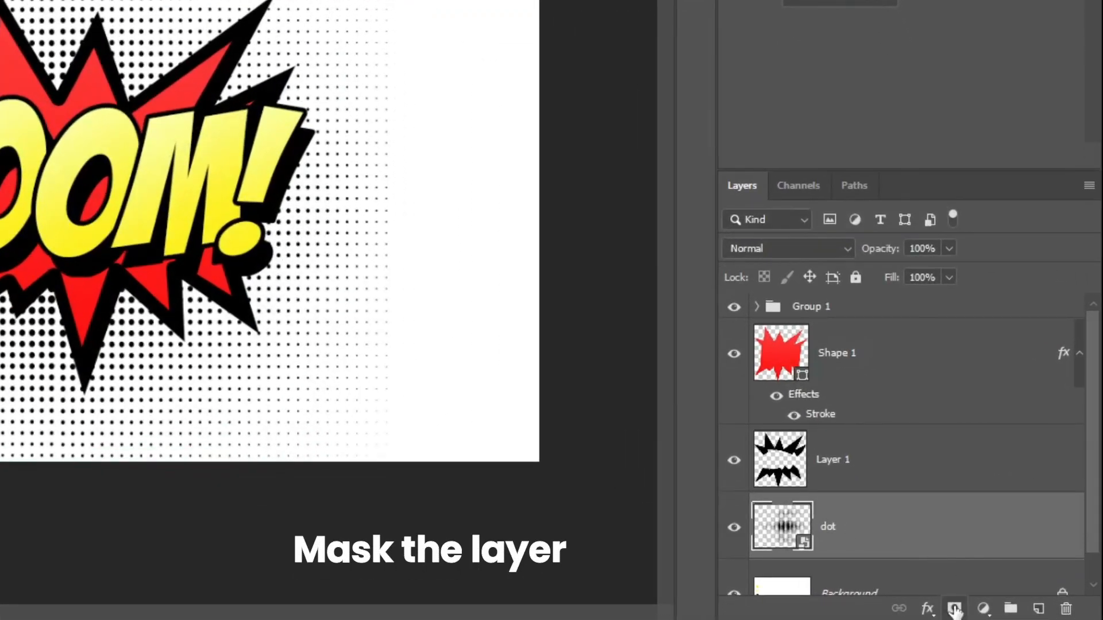
- Add a black-filled mask to the dot layer and reveal dots around the burst with a white brush at 43% opacity and 70% flow
left_click(954, 609)
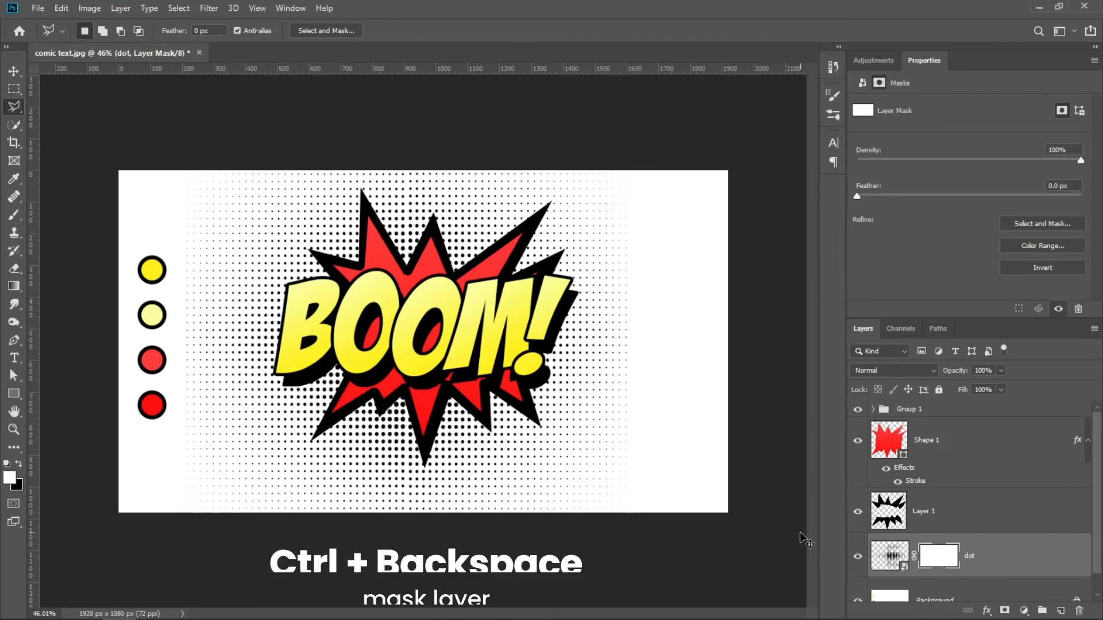
key("ctrl+BackSpace")
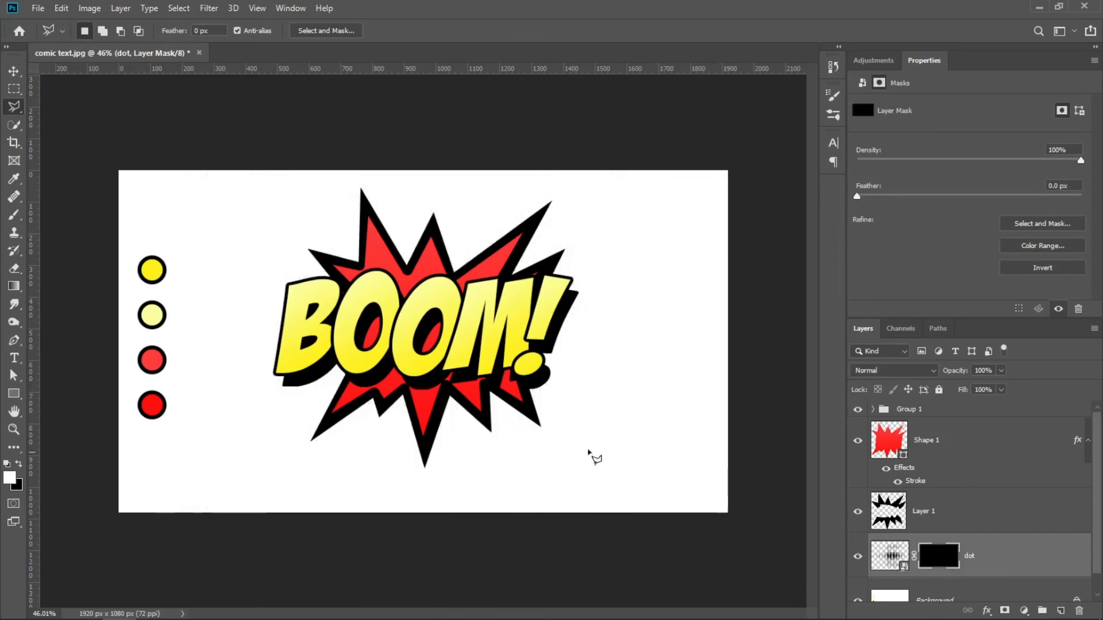
left_click(13, 215)
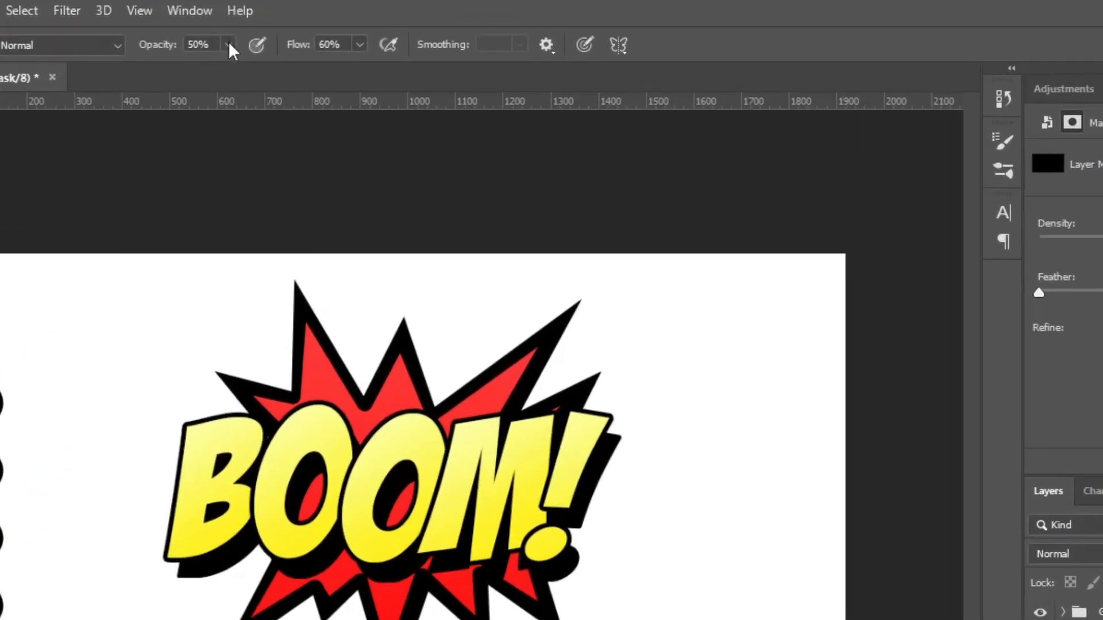
left_click(228, 44)
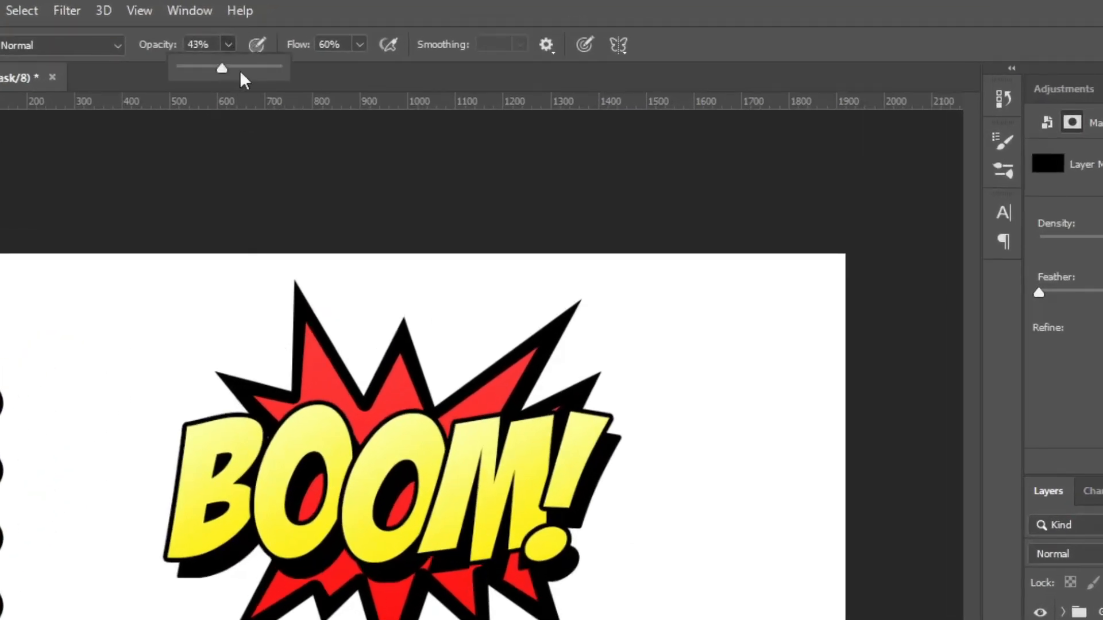
left_click(360, 45)
left_click_drag(360, 69, 369, 69)
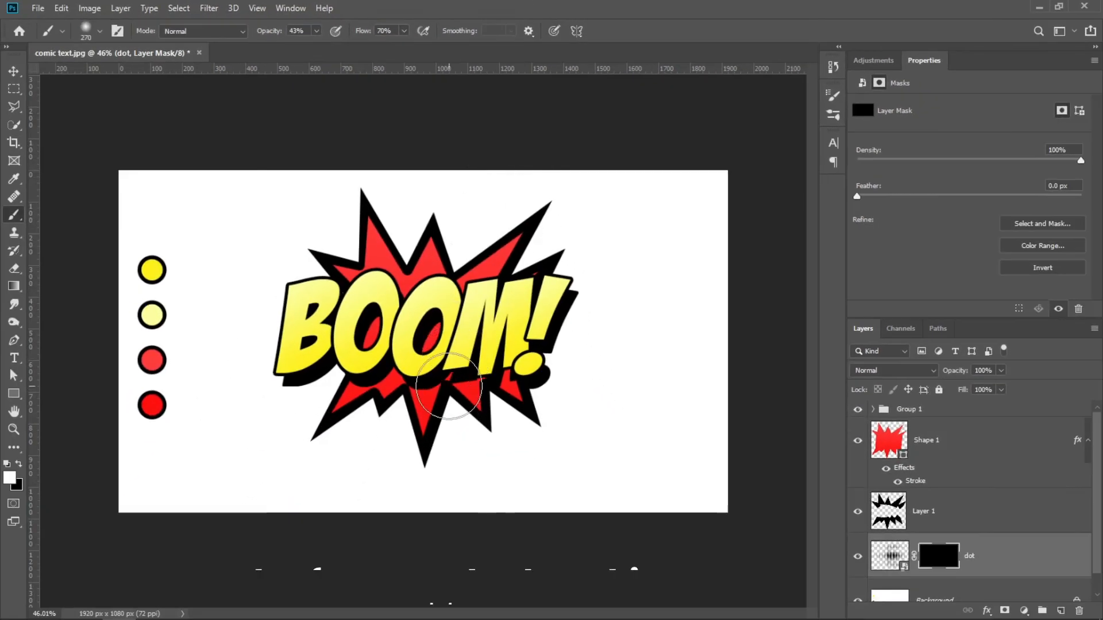
mouse_move(454, 373)
left_mouse_down()
mouse_move(413, 382)
mouse_move(478, 378)
mouse_move(460, 239)
mouse_move(368, 262)
mouse_move(503, 277)
mouse_move(477, 394)
mouse_move(357, 379)
mouse_move(463, 328)
mouse_move(415, 345)
left_mouse_up()
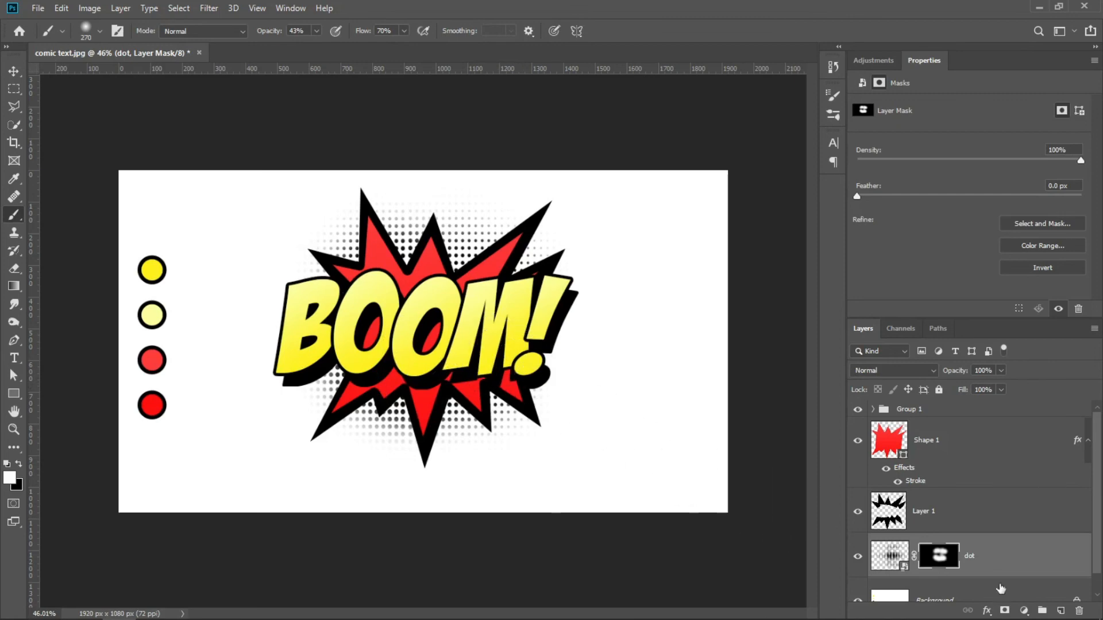
- Add a new layer above Group 1 and draw a thin black-filled lasso sliver below the small bottom spike
left_click(1061, 610)
left_click_drag(991, 558, 974, 407)
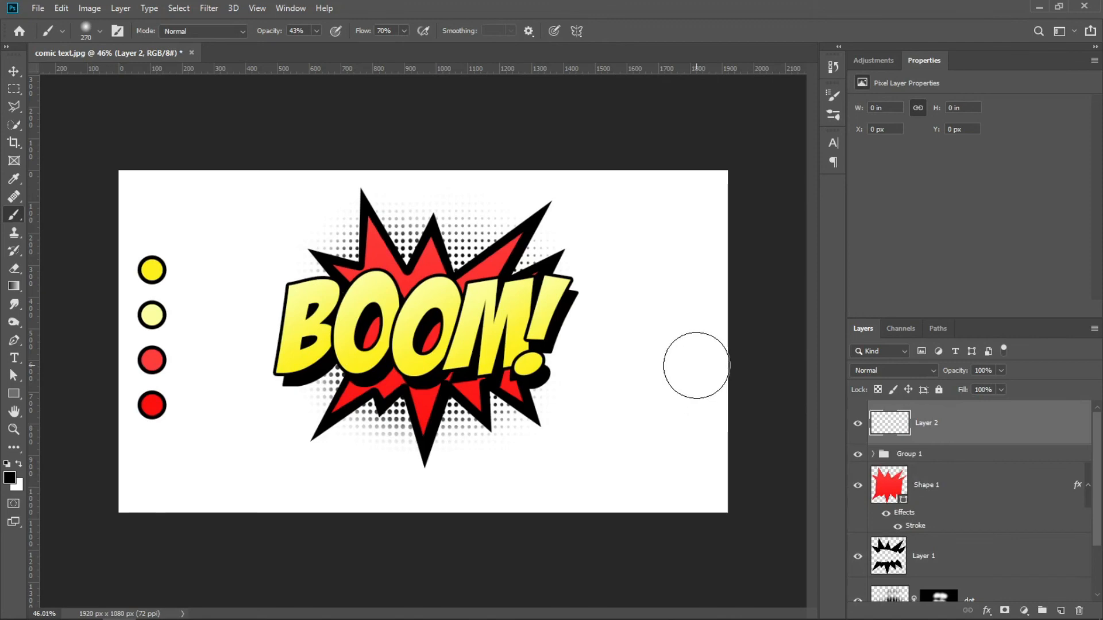
left_click(14, 107)
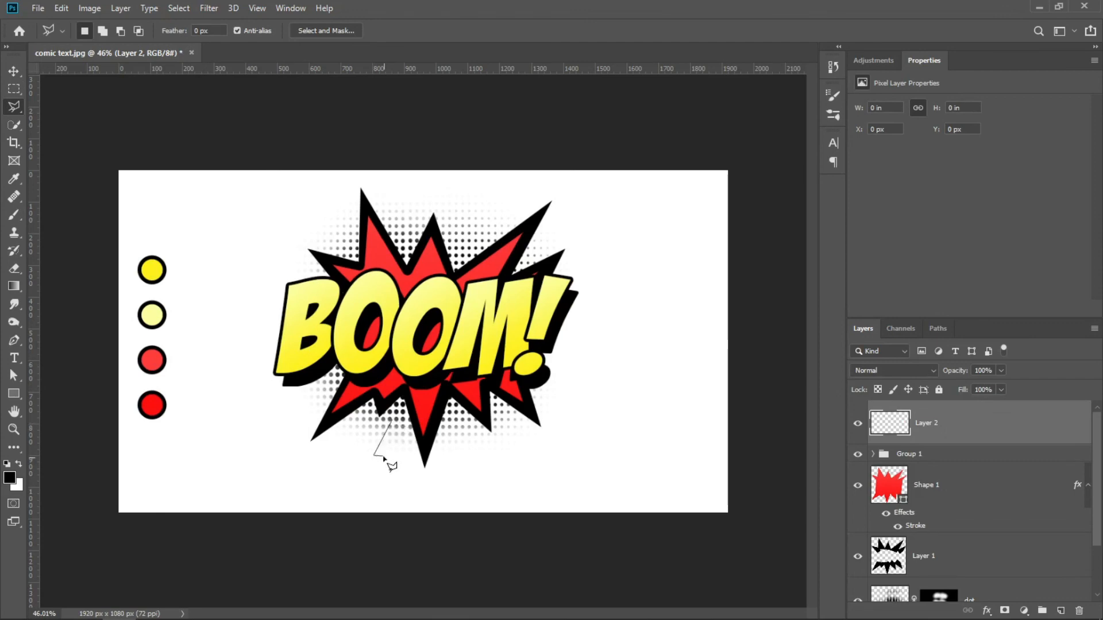
left_click_drag(379, 458, 388, 438)
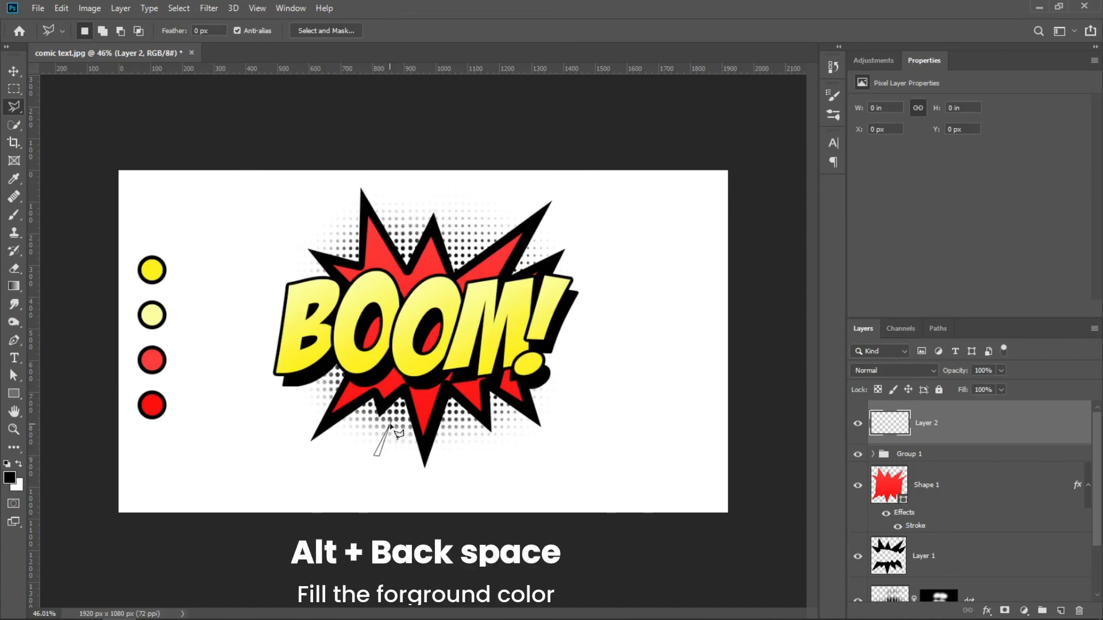
left_click(390, 424)
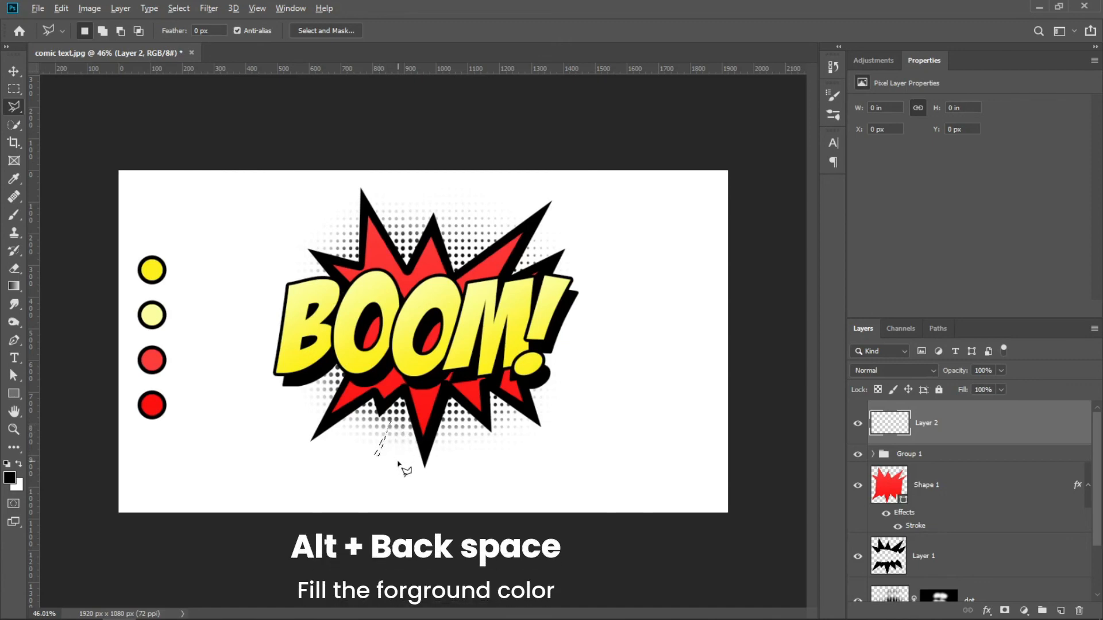
key("alt+BackSpace")
key("ctrl+d")
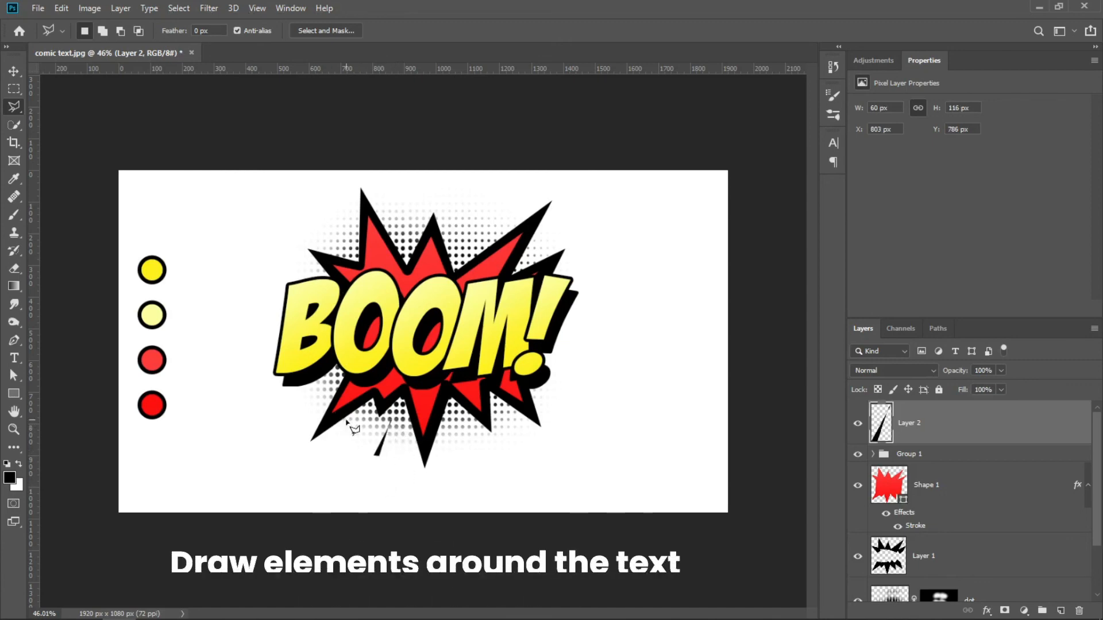
- Draw a long thin lasso sliver radiating outward from the burst's lower left, fill it with black and deselect
left_click(315, 403)
left_click(240, 427)
left_click(242, 435)
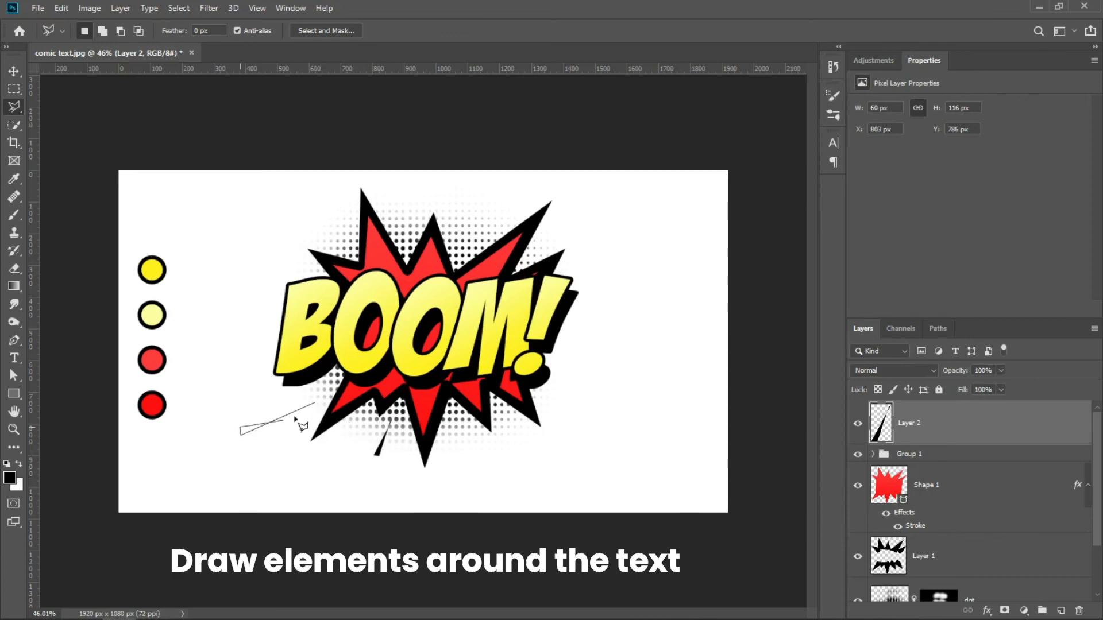
left_click(315, 403)
key("alt+BackSpace")
key("ctrl+d")
- Draw a tapered lasso sliver radiating from the burst's lower right, fill it with black and deselect
left_click(506, 426)
left_click(543, 475)
left_click(507, 429)
key("alt+BackSpace")
key("ctrl+d")
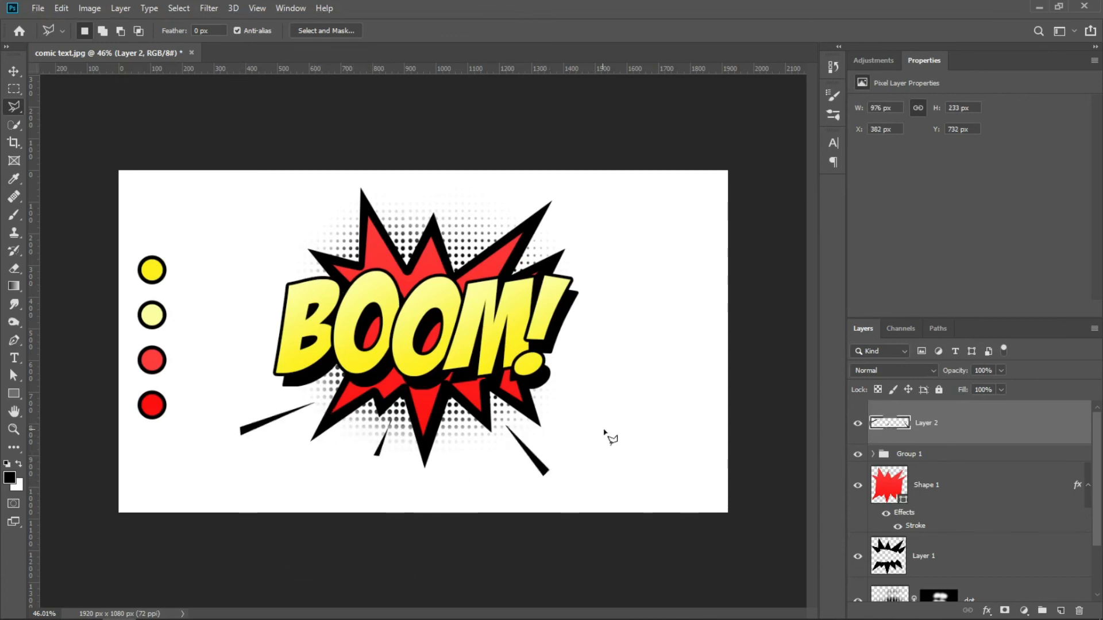
- Add a short black-filled lasso sliver between the two upper-right spikes of the burst and deselect
left_click(573, 219)
left_click(576, 226)
left_click(552, 241)
key("alt+BackSpace")
key("ctrl+d")
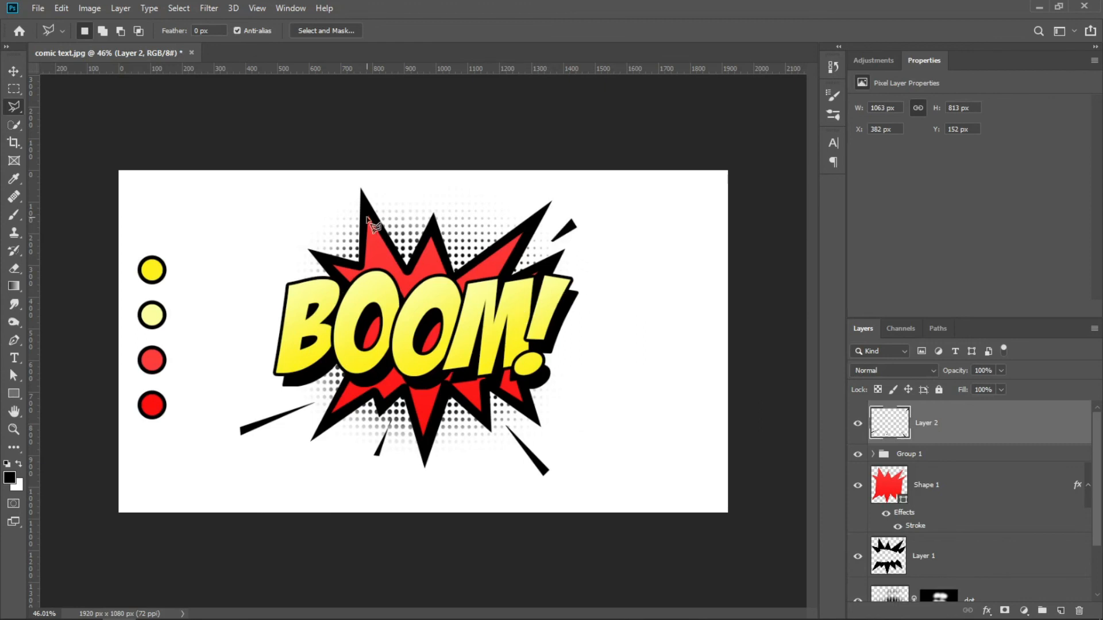
- Add a narrow vertical black-filled sliver above the burst, between the spikes over the two Os, and deselect
left_click(406, 238)
left_click(398, 185)
left_click(406, 189)
key("alt+BackSpace")
key("ctrl+d")
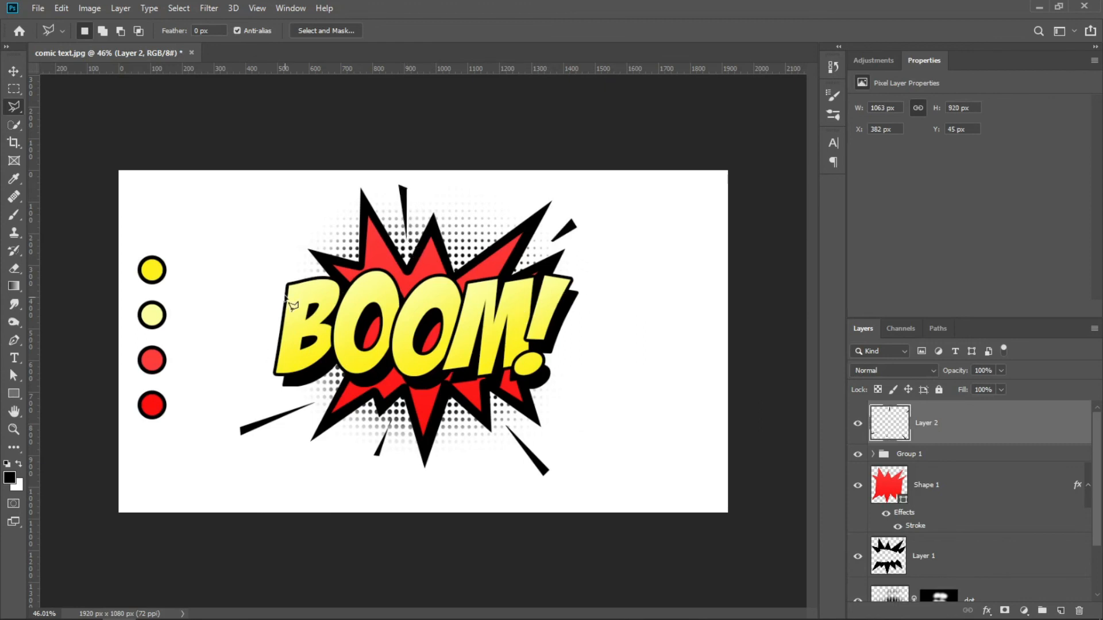